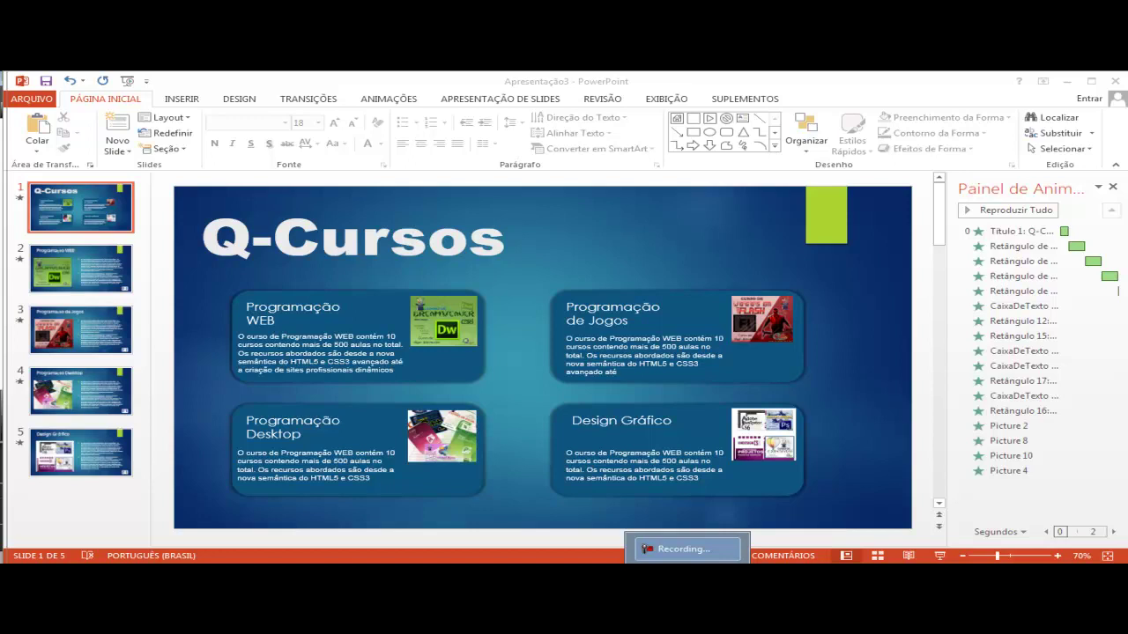
Create a new presentation from the 'Apresentação em Branco' template.
{"action": "left_click", "coordinate": [688, 549]}
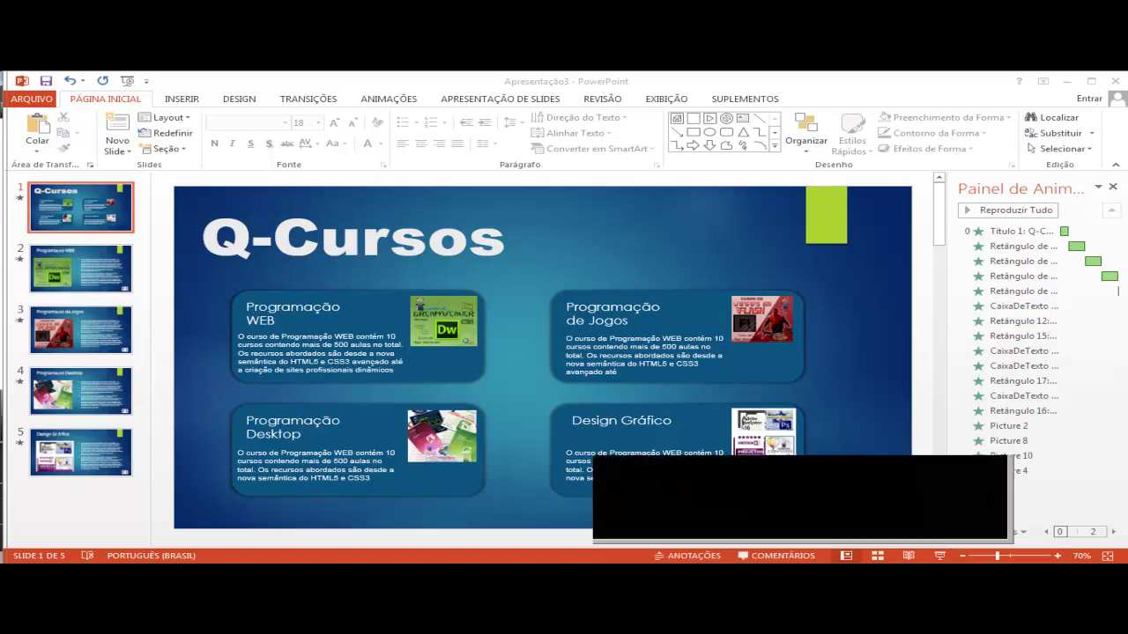
{"action": "mouse_move", "coordinate": [972, 470]}
{"action": "left_mouse_down"}
{"action": "mouse_move", "coordinate": [937, 539]}
{"action": "mouse_move", "coordinate": [941, 559]}
{"action": "left_mouse_up"}
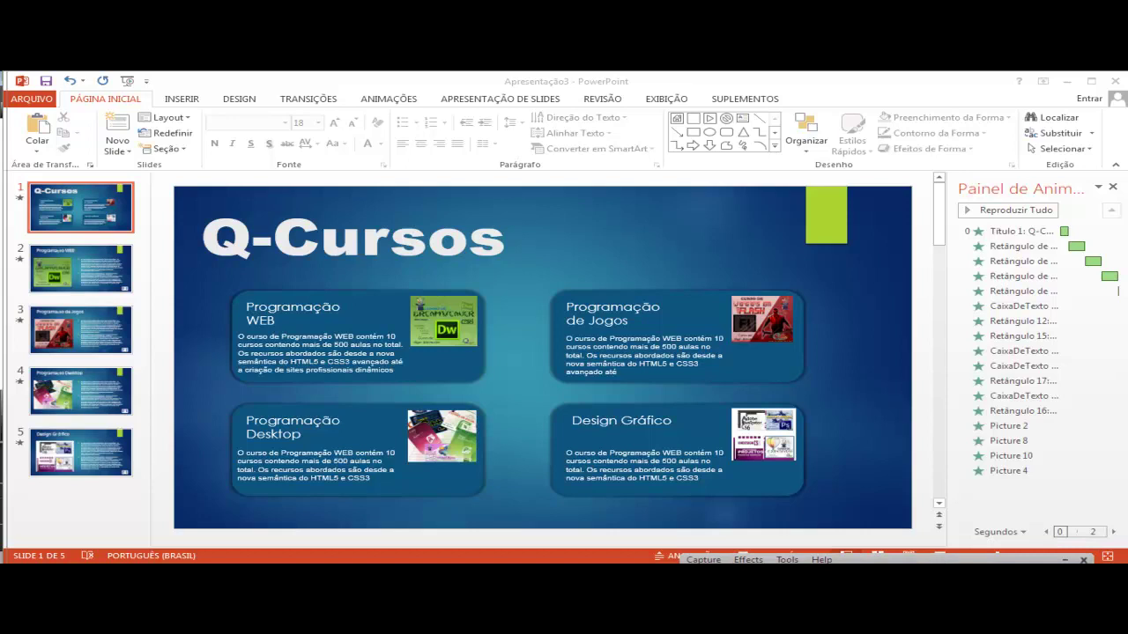
{"action": "left_click", "coordinate": [31, 98]}
{"action": "left_click", "coordinate": [36, 157]}
{"action": "left_click", "coordinate": [260, 265]}
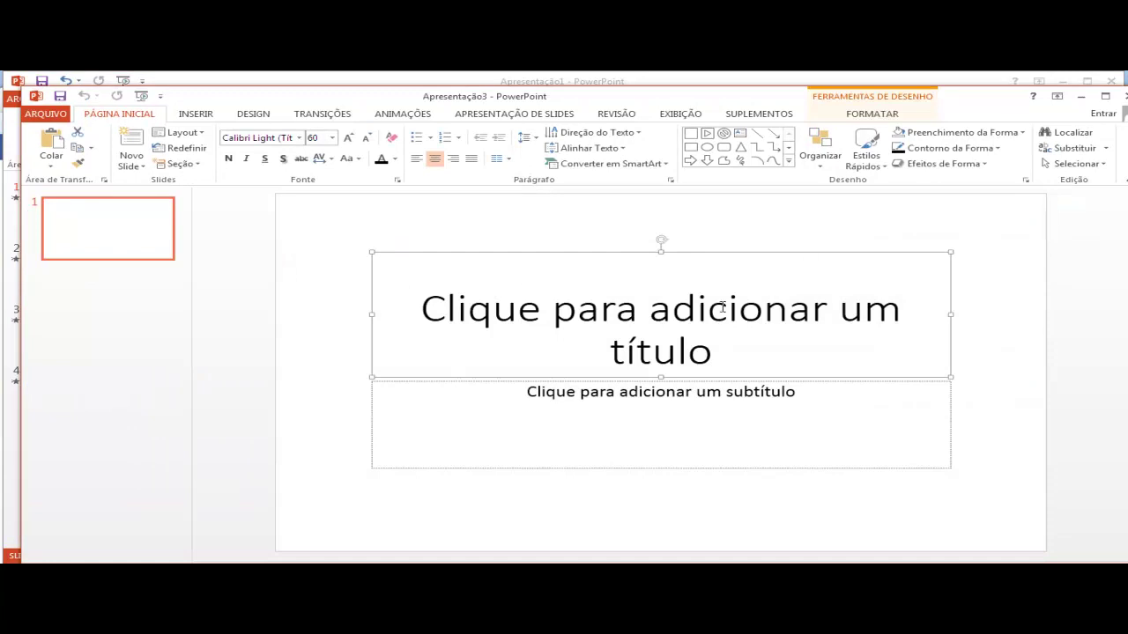
Type 'Q-Cursos' into the title placeholder.
{"action": "left_click", "coordinate": [640, 311]}
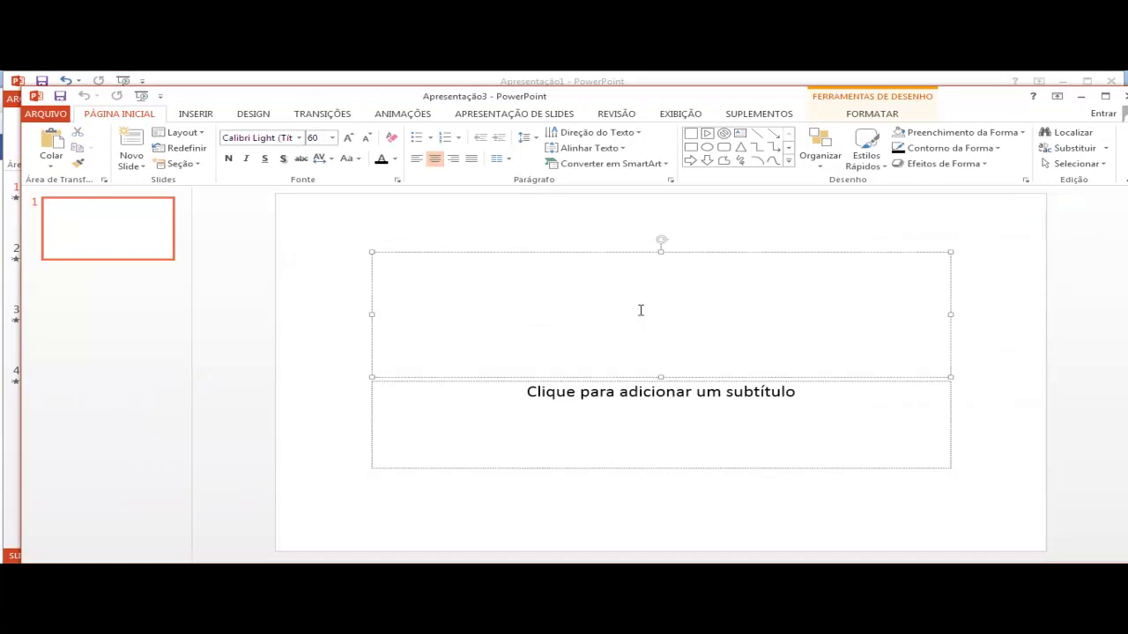
{"action": "type", "text": "Q-Cursos"}
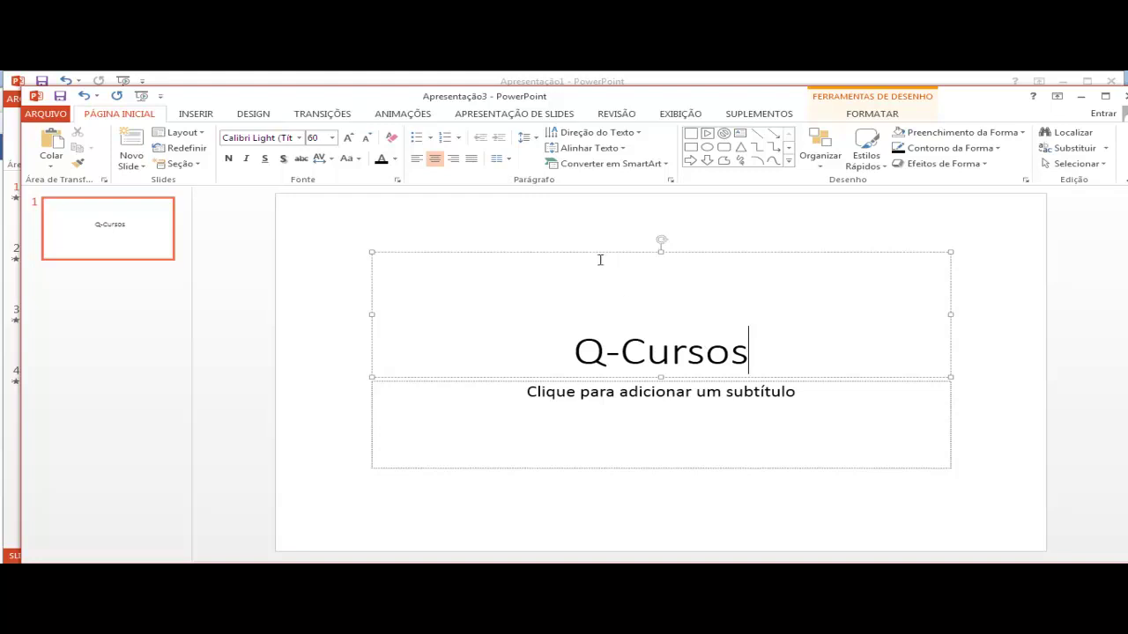
{"action": "left_click", "coordinate": [583, 254]}
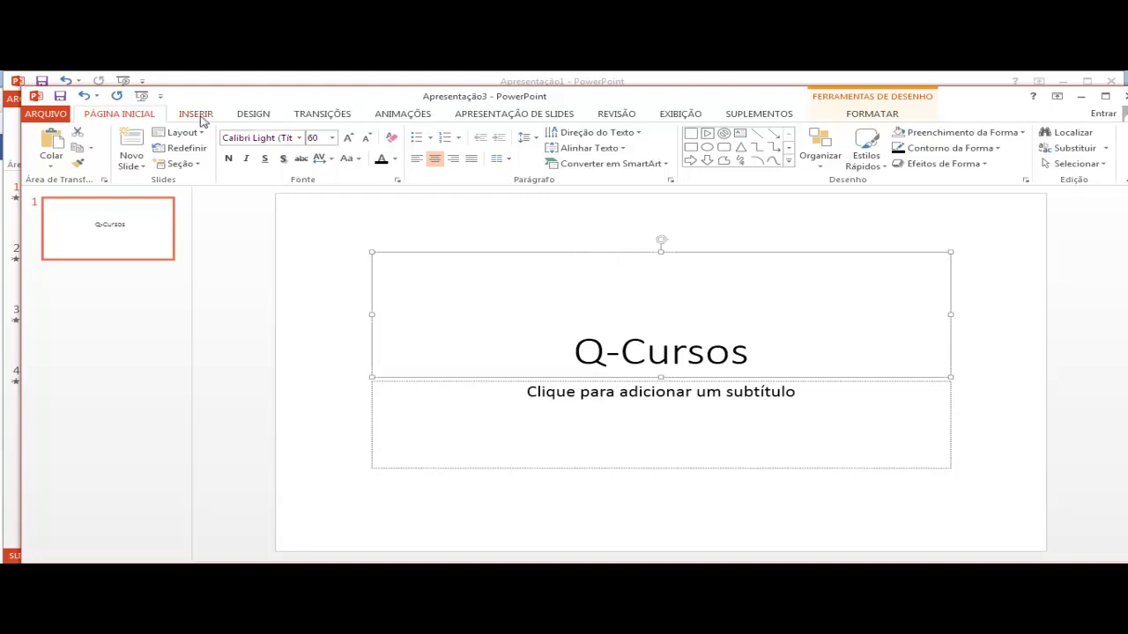
Set the title to Arial Black at 80 pt and bring up the Design themes.
{"action": "left_click", "coordinate": [287, 139]}
{"action": "type", "text": "Arial Black"}
{"action": "key", "text": "Return"}
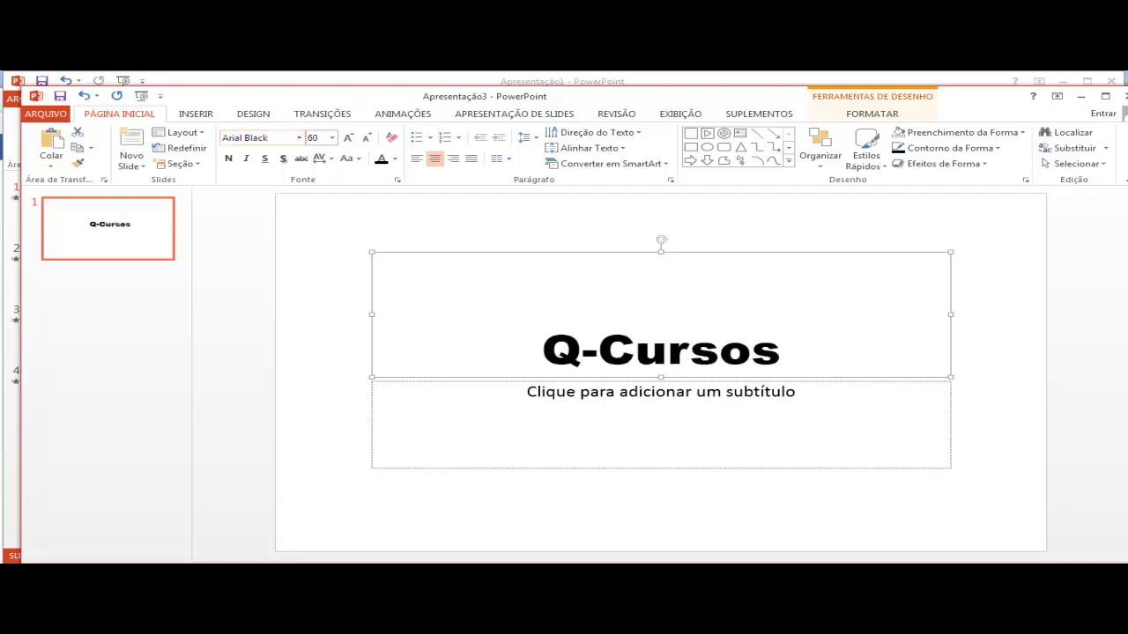
{"action": "left_click", "coordinate": [348, 137]}
{"action": "left_click", "coordinate": [348, 138]}
{"action": "left_click", "coordinate": [347, 137]}
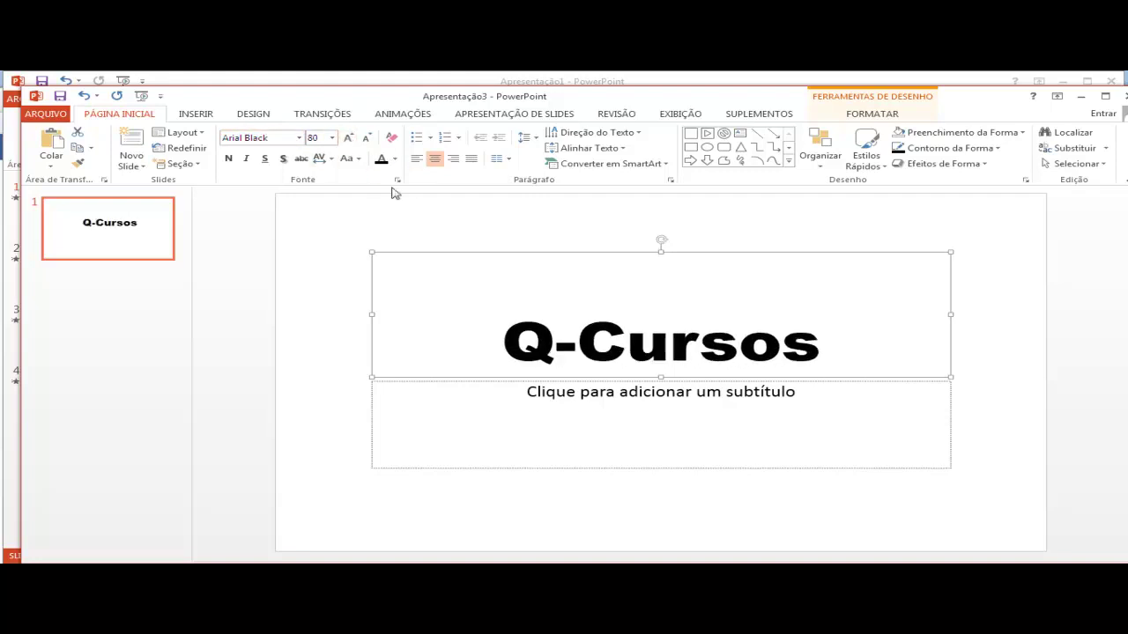
{"action": "left_click", "coordinate": [408, 218]}
{"action": "left_click", "coordinate": [253, 115]}
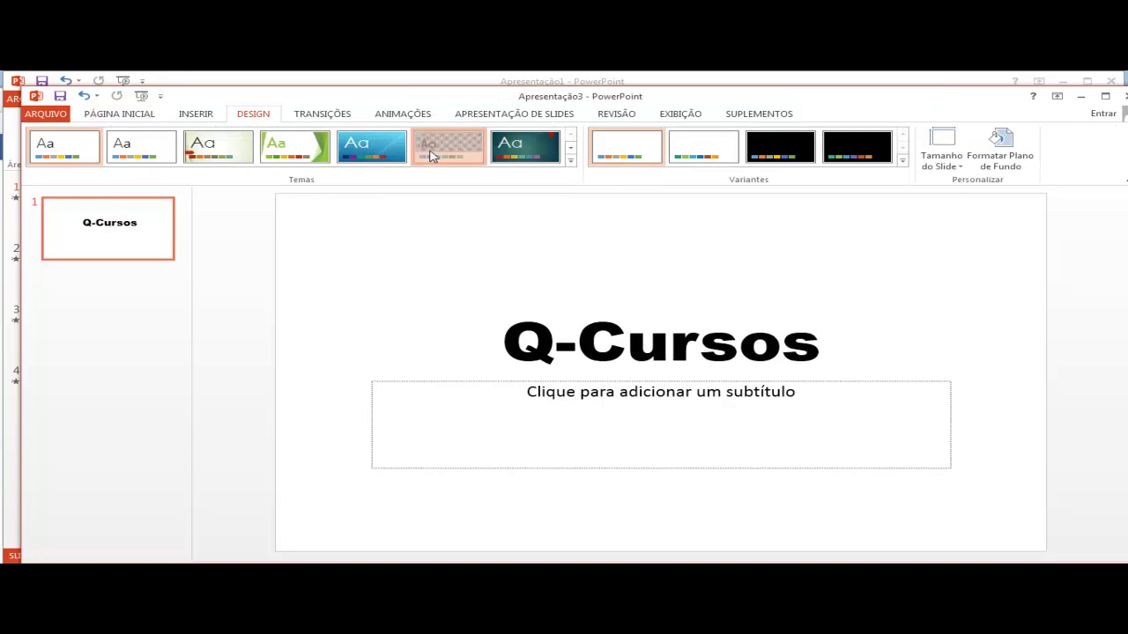
Apply the dark teal theme with its blue variant.
{"action": "left_click", "coordinate": [428, 148]}
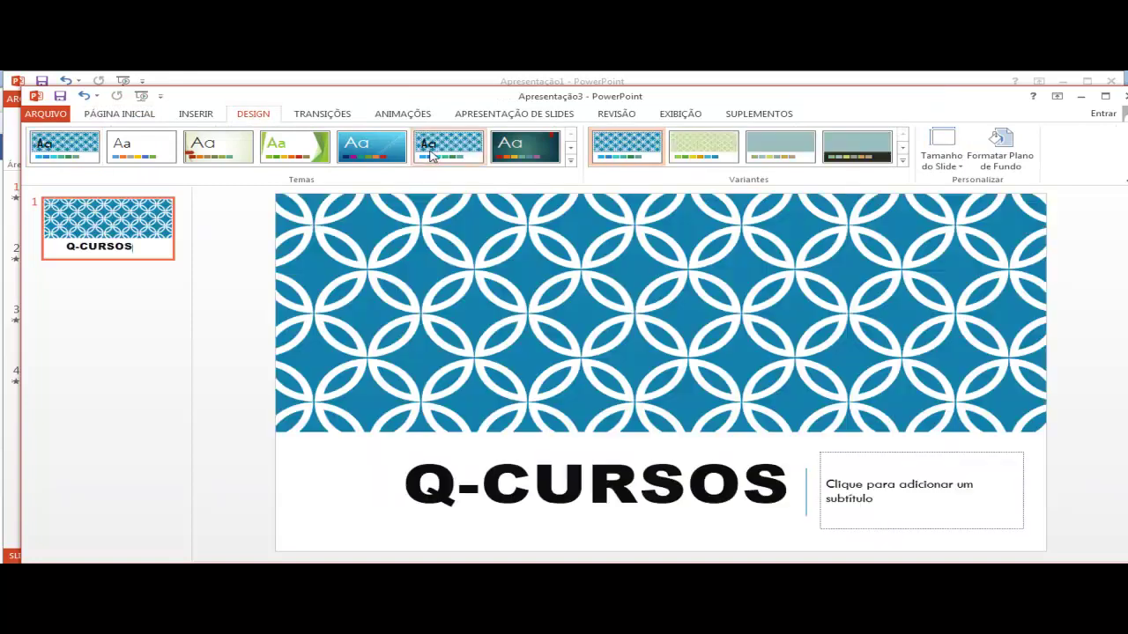
{"action": "left_click", "coordinate": [524, 141]}
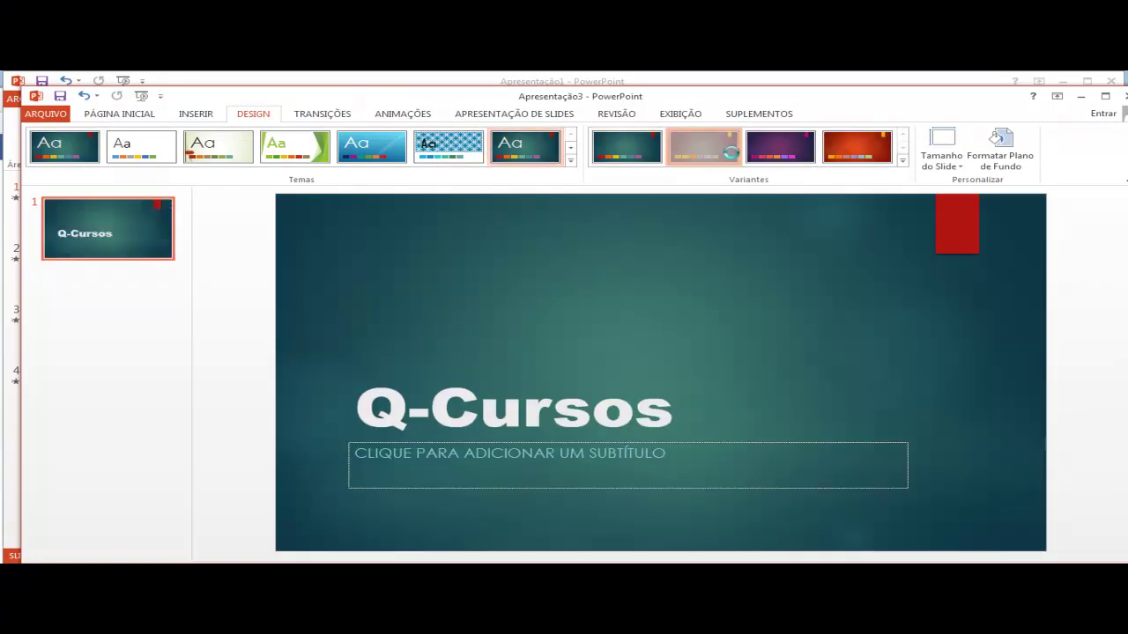
{"action": "left_click", "coordinate": [733, 157]}
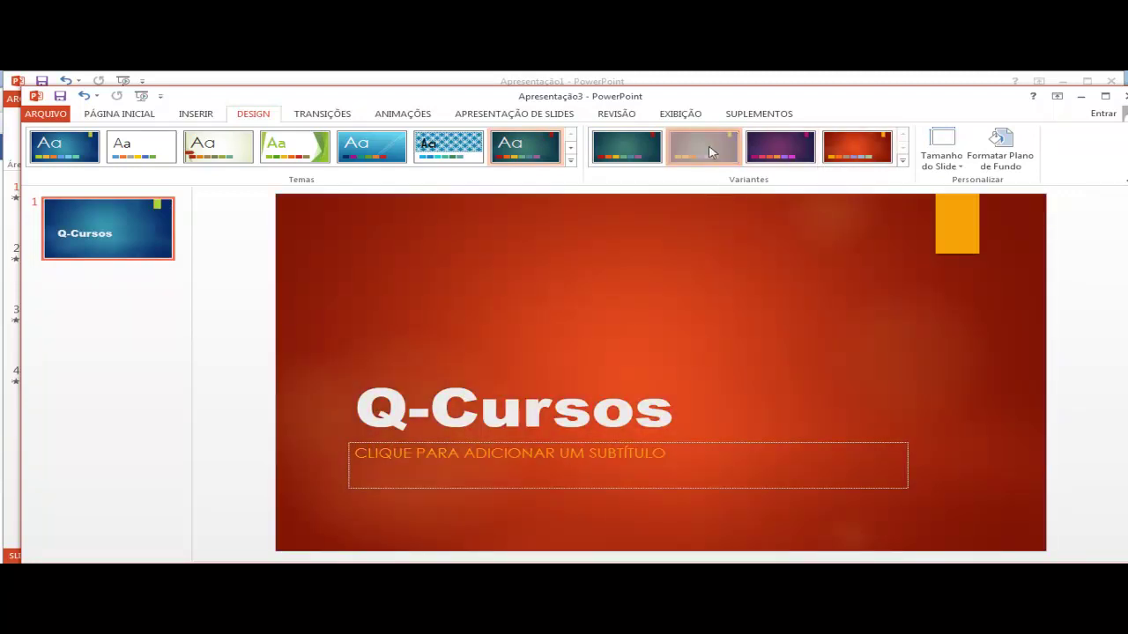
Move the Q-Cursos title to the top left and delete the subtitle placeholder.
{"action": "left_click", "coordinate": [551, 401]}
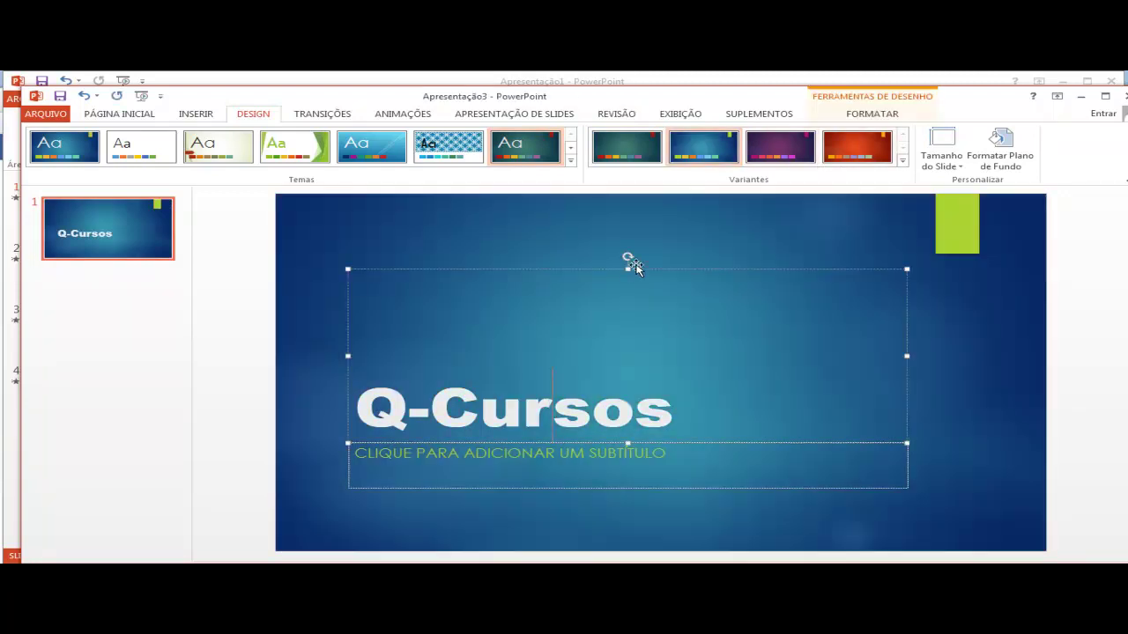
{"action": "mouse_move", "coordinate": [627, 269]}
{"action": "left_mouse_down"}
{"action": "mouse_move", "coordinate": [564, 365]}
{"action": "mouse_move", "coordinate": [509, 209]}
{"action": "left_mouse_up"}
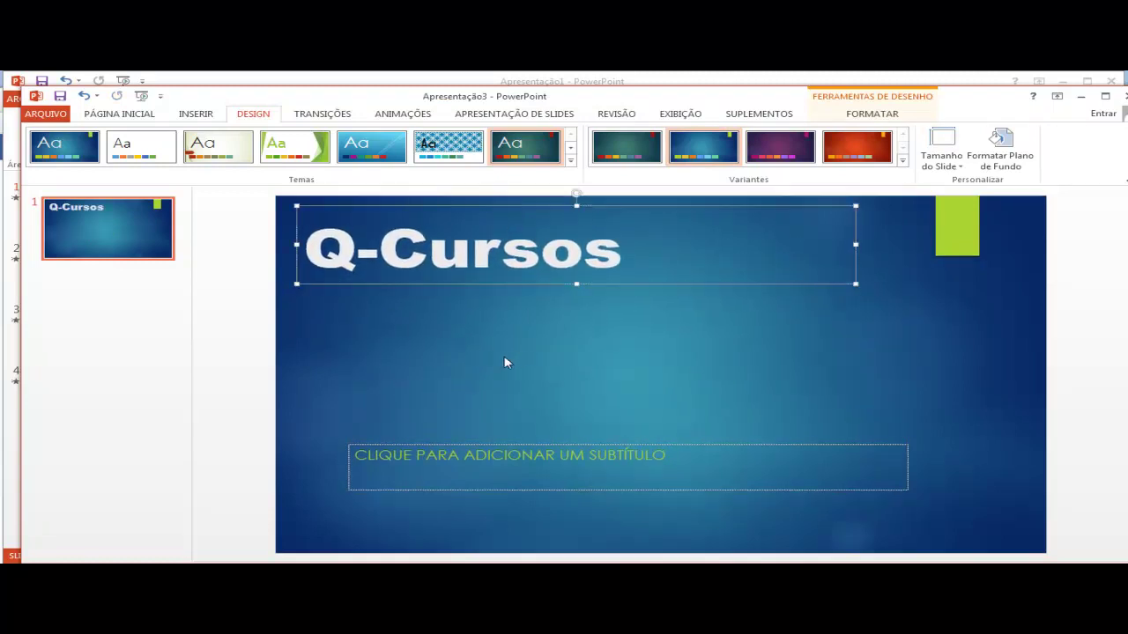
{"action": "left_click", "coordinate": [509, 444]}
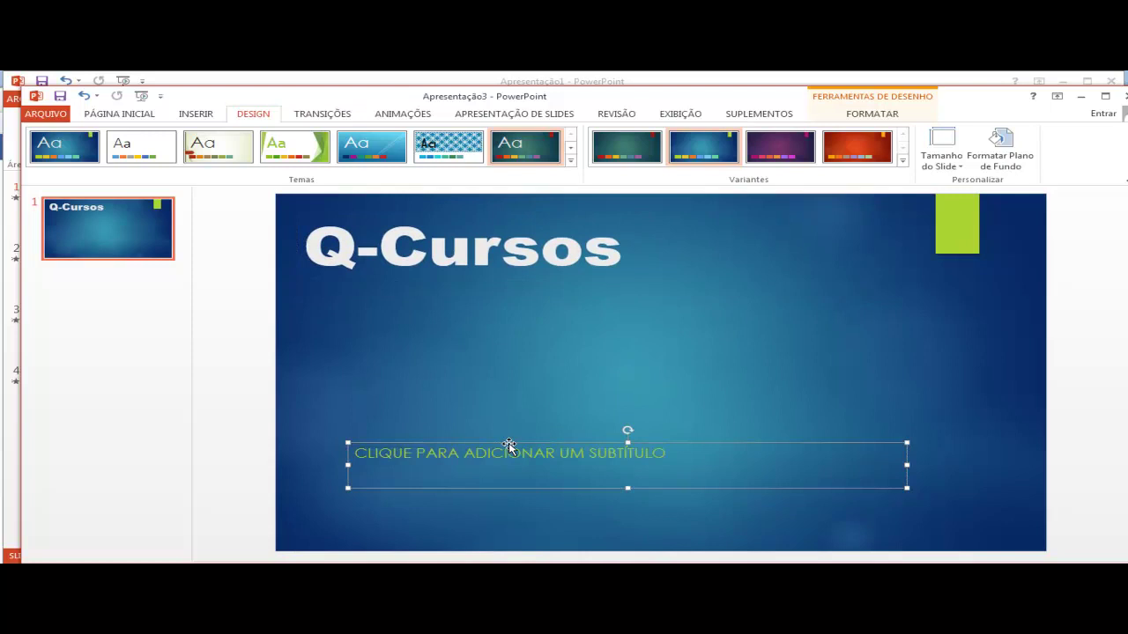
{"action": "key", "text": "Delete"}
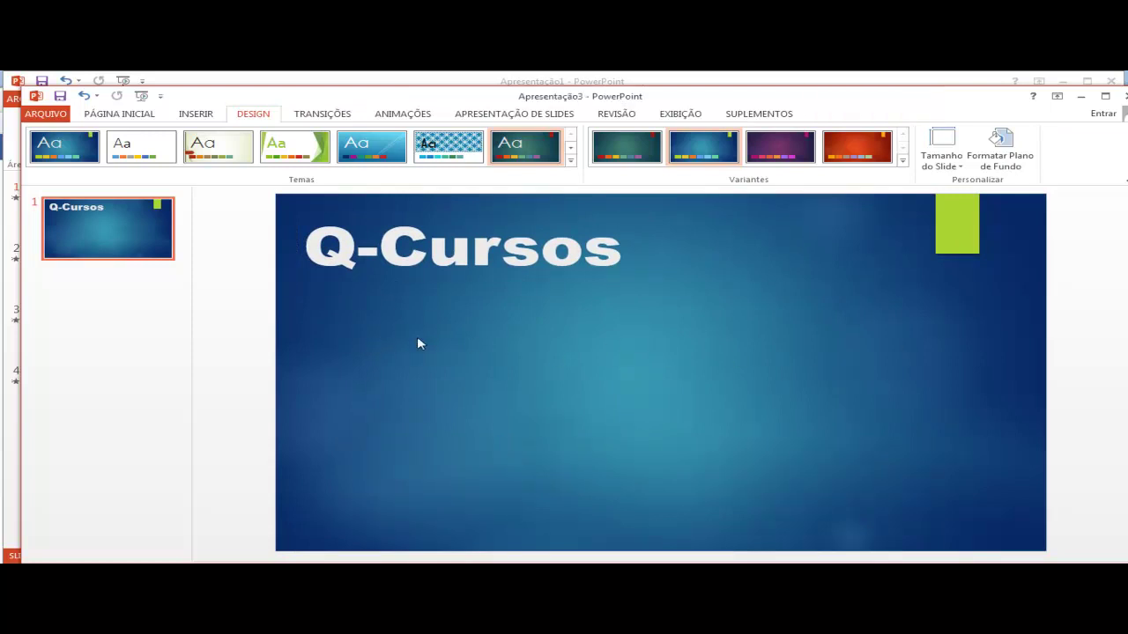
{"action": "left_click_drag", "start_coordinate": [358, 310], "coordinate": [595, 388]}
{"action": "left_click_drag", "start_coordinate": [779, 291], "coordinate": [1020, 371]}
Draw a rounded rectangle below the title.
{"action": "left_click", "coordinate": [206, 112]}
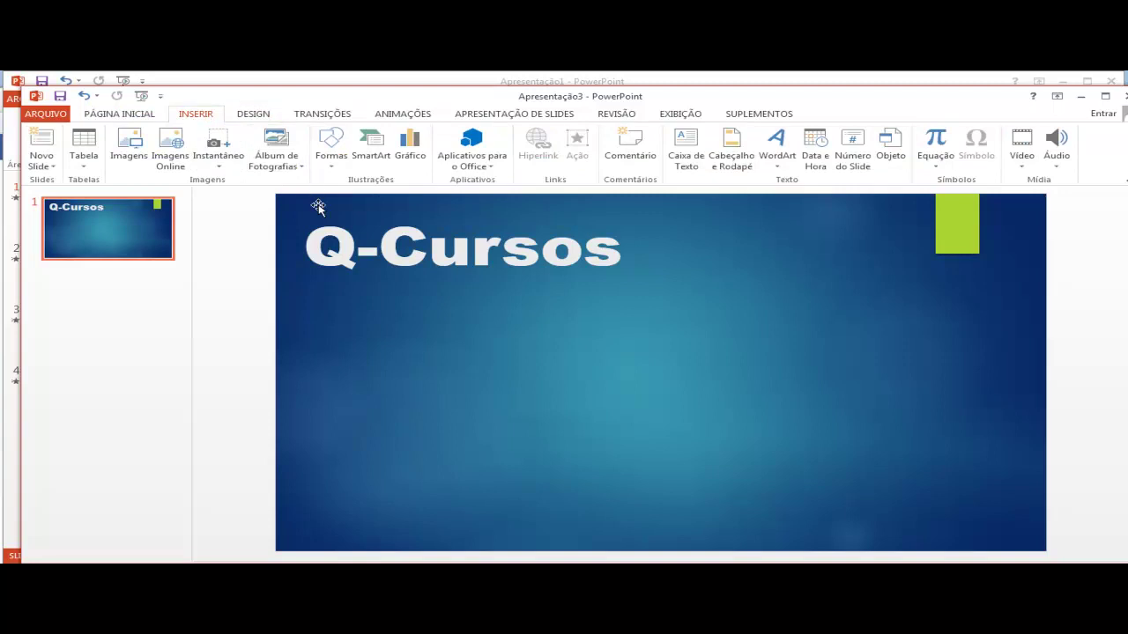
{"action": "left_click", "coordinate": [331, 148]}
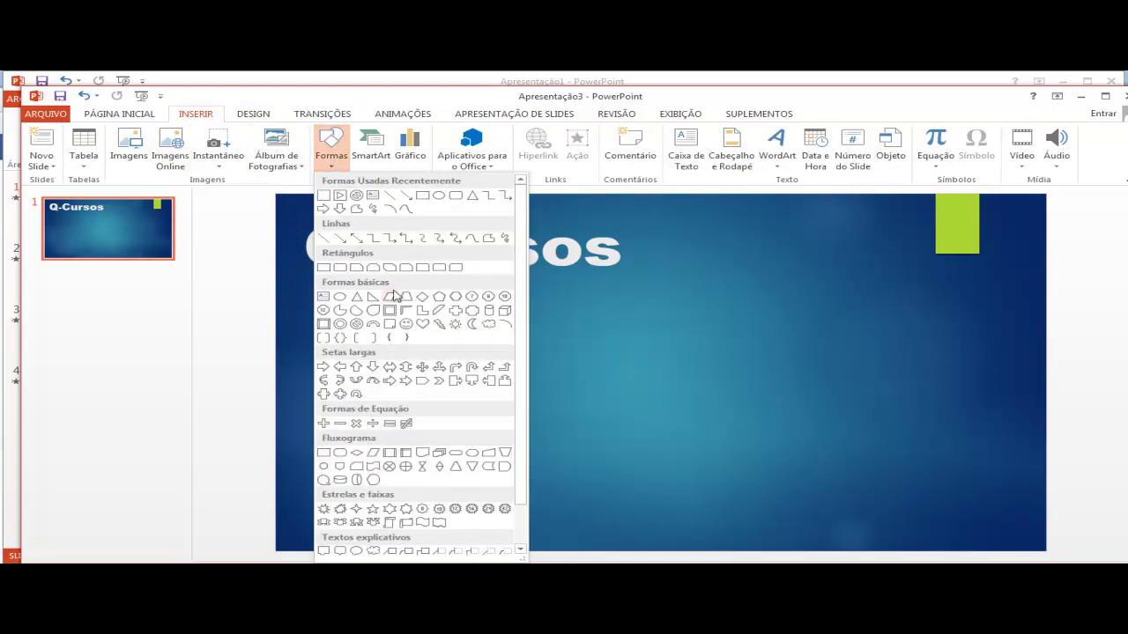
{"action": "left_click", "coordinate": [449, 197]}
{"action": "left_click_drag", "start_coordinate": [304, 311], "coordinate": [570, 407]}
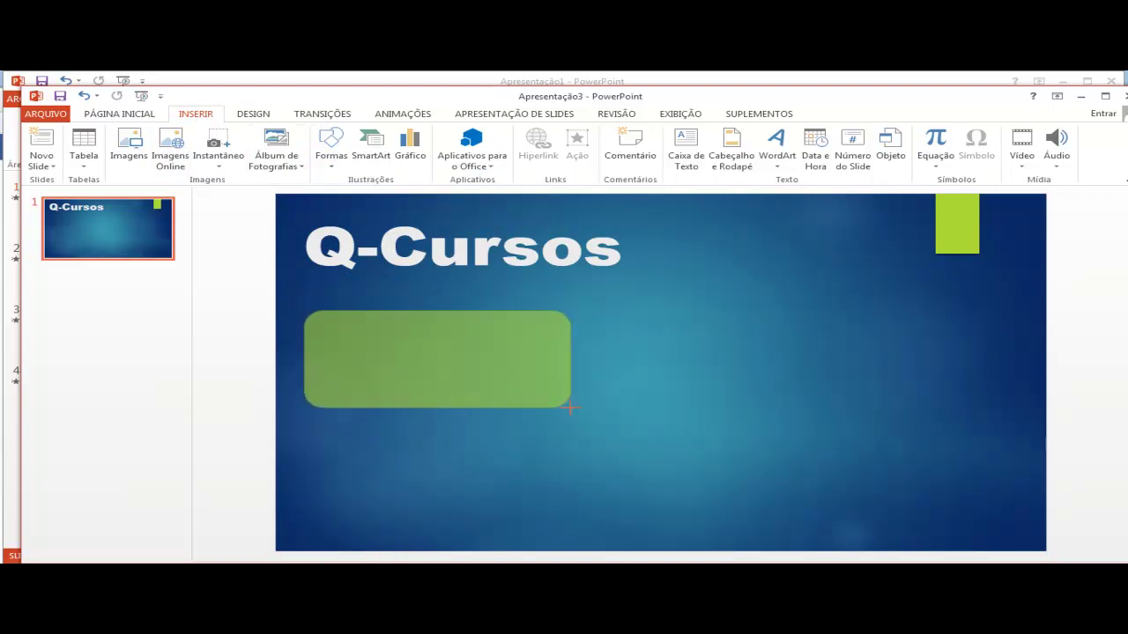
{"action": "mouse_move", "coordinate": [506, 382]}
{"action": "left_mouse_down"}
{"action": "mouse_move", "coordinate": [532, 371]}
{"action": "mouse_move", "coordinate": [856, 367]}
{"action": "mouse_move", "coordinate": [865, 481]}
{"action": "mouse_move", "coordinate": [517, 460]}
{"action": "left_mouse_up"}
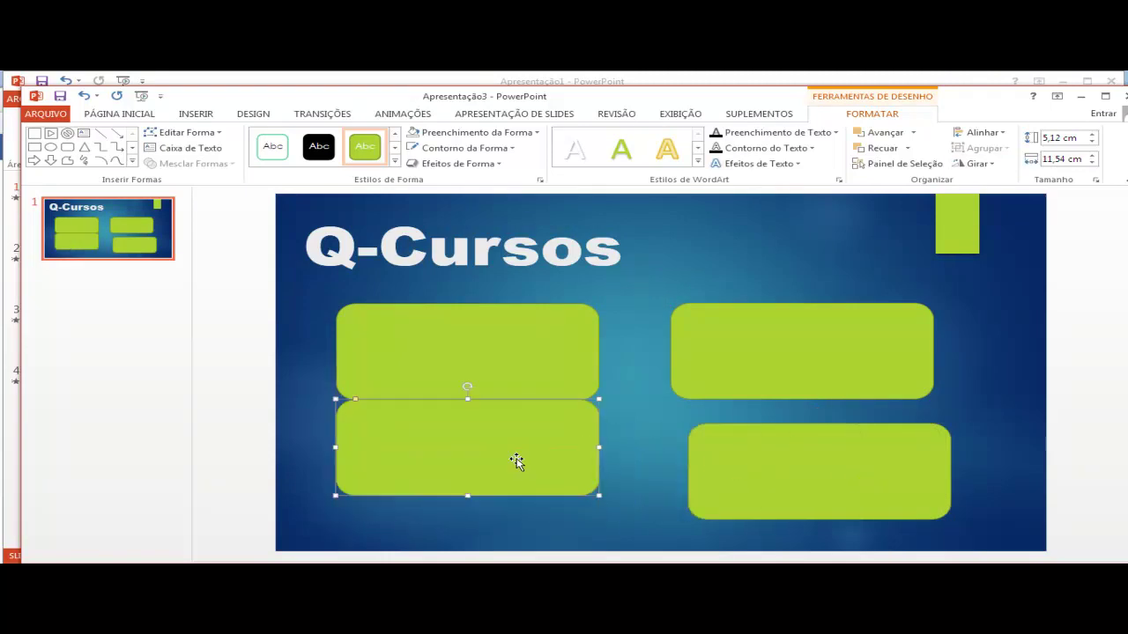
Place the lower-left and lower-right copies, lining them up with the top boxes.
{"action": "key", "text": "ctrl+z"}
{"action": "mouse_move", "coordinate": [805, 478]}
{"action": "left_mouse_down", "text": "ctrl"}
{"action": "mouse_move", "coordinate": [445, 483]}
{"action": "mouse_move", "coordinate": [455, 475]}
{"action": "left_mouse_up", "text": "ctrl"}
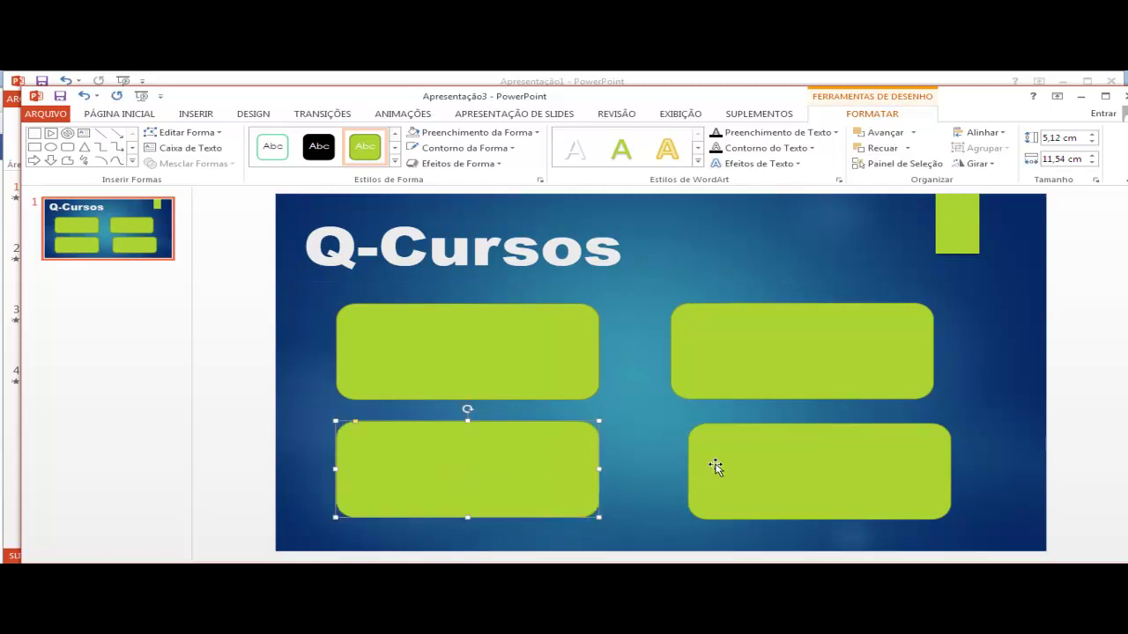
{"action": "left_click_drag", "start_coordinate": [715, 467], "coordinate": [700, 465]}
Select the four rectangles one by one, ending on the top-left box.
{"action": "left_click", "coordinate": [748, 385]}
{"action": "left_click", "coordinate": [551, 367]}
{"action": "left_click", "coordinate": [551, 367], "text": "ctrl"}
{"action": "left_click", "coordinate": [552, 366]}
{"action": "left_click", "coordinate": [551, 365], "text": "ctrl"}
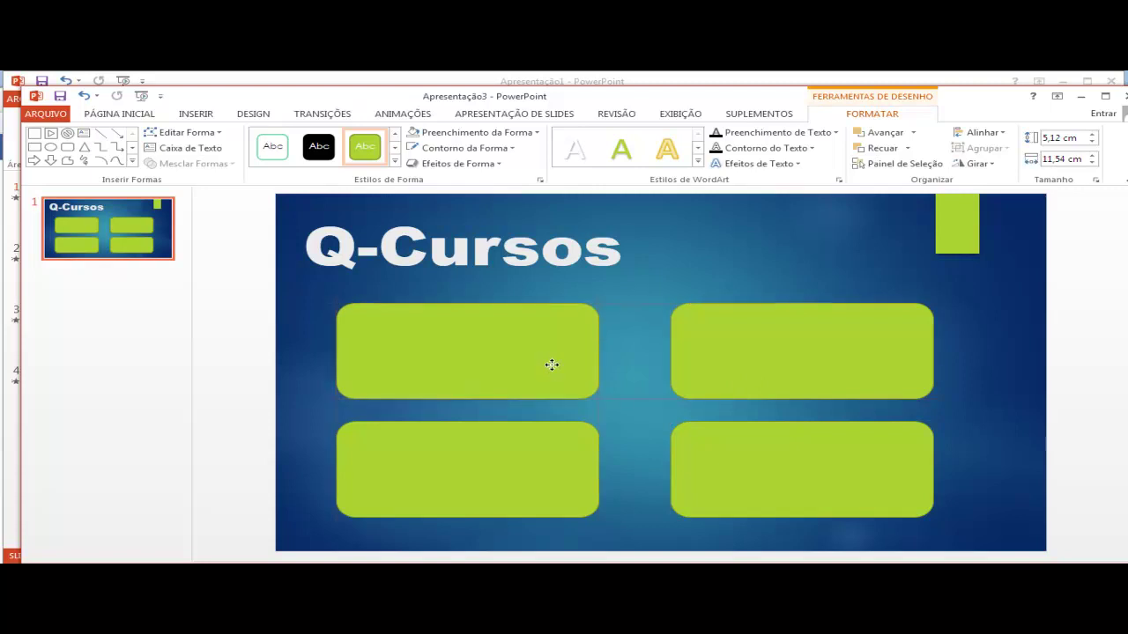
{"action": "left_click", "coordinate": [551, 363]}
{"action": "left_click", "coordinate": [709, 368]}
{"action": "left_click", "coordinate": [735, 452]}
{"action": "left_click", "coordinate": [532, 458]}
{"action": "left_click", "coordinate": [503, 346]}
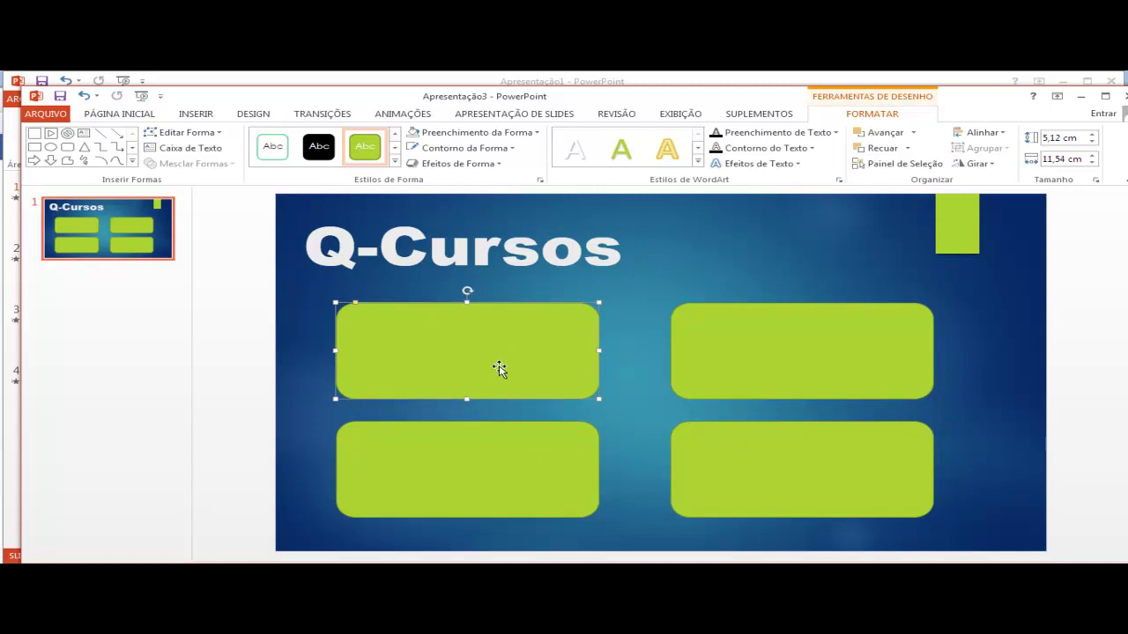
Fill all four boxes with dark blue and remove their outlines.
{"action": "left_click", "coordinate": [864, 340], "text": "ctrl"}
{"action": "left_click", "coordinate": [758, 458], "text": "ctrl"}
{"action": "left_click", "coordinate": [501, 463], "text": "ctrl"}
{"action": "left_click", "coordinate": [467, 132]}
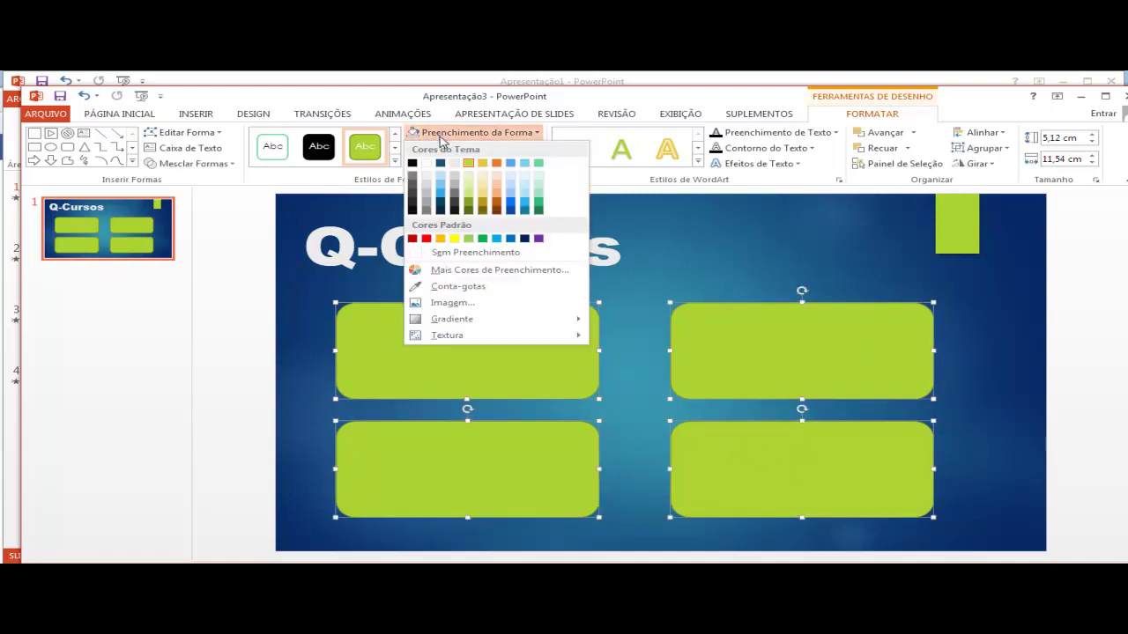
{"action": "left_click", "coordinate": [439, 164]}
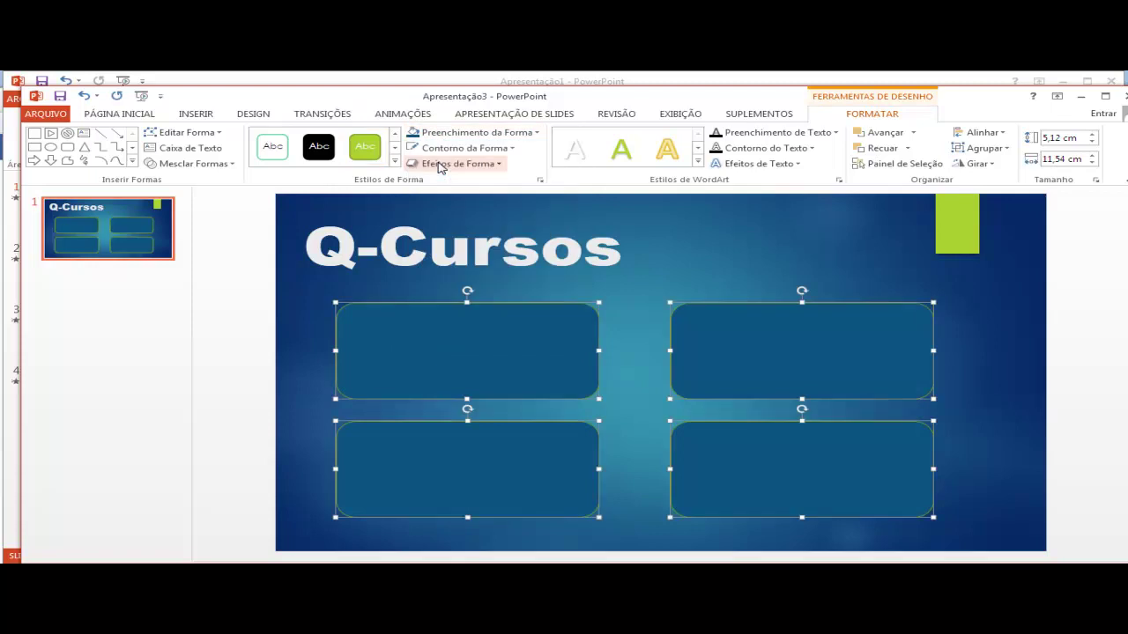
{"action": "left_click", "coordinate": [504, 150]}
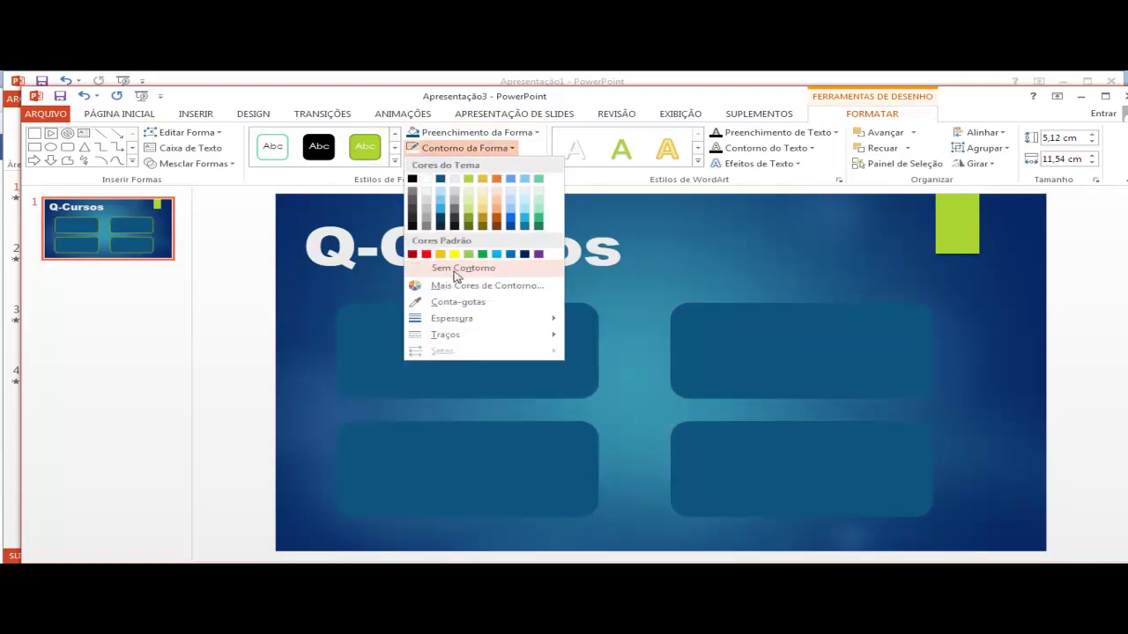
{"action": "left_click", "coordinate": [463, 268]}
Apply the middle Outer shadow preset to the four boxes.
{"action": "left_click", "coordinate": [458, 164]}
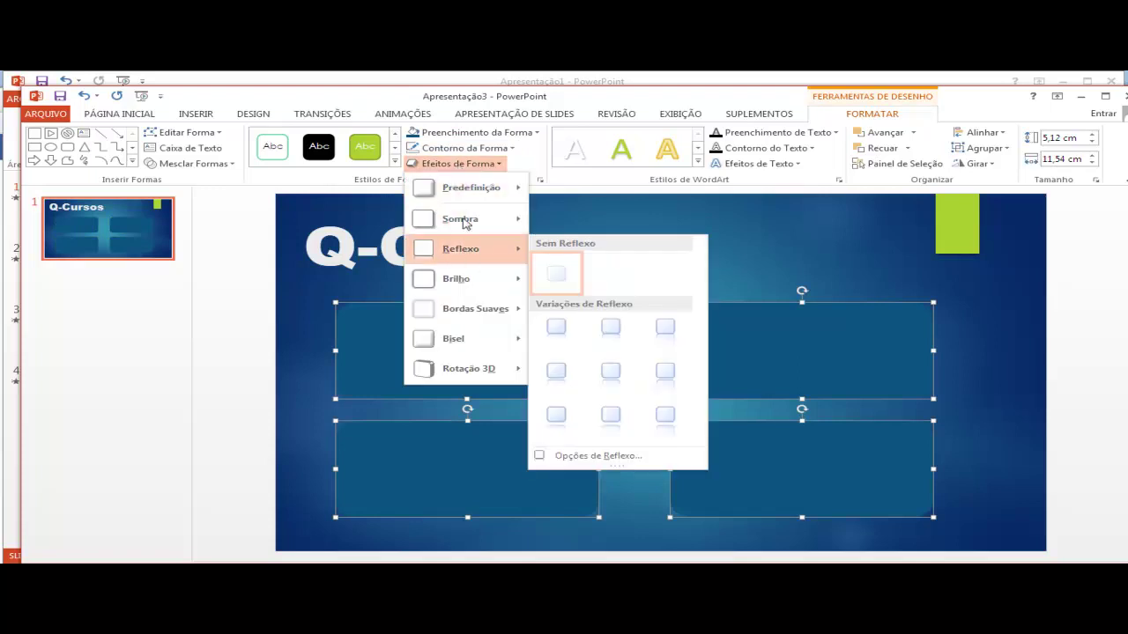
{"action": "mouse_move", "coordinate": [480, 220]}
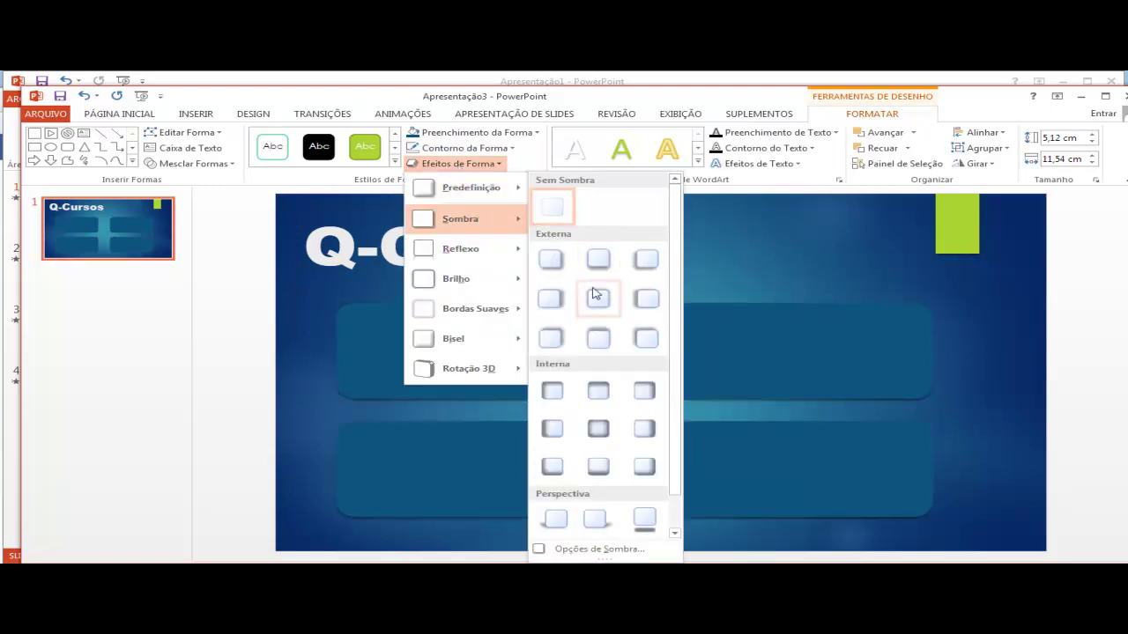
{"action": "left_click", "coordinate": [592, 303]}
{"action": "left_click", "coordinate": [747, 277]}
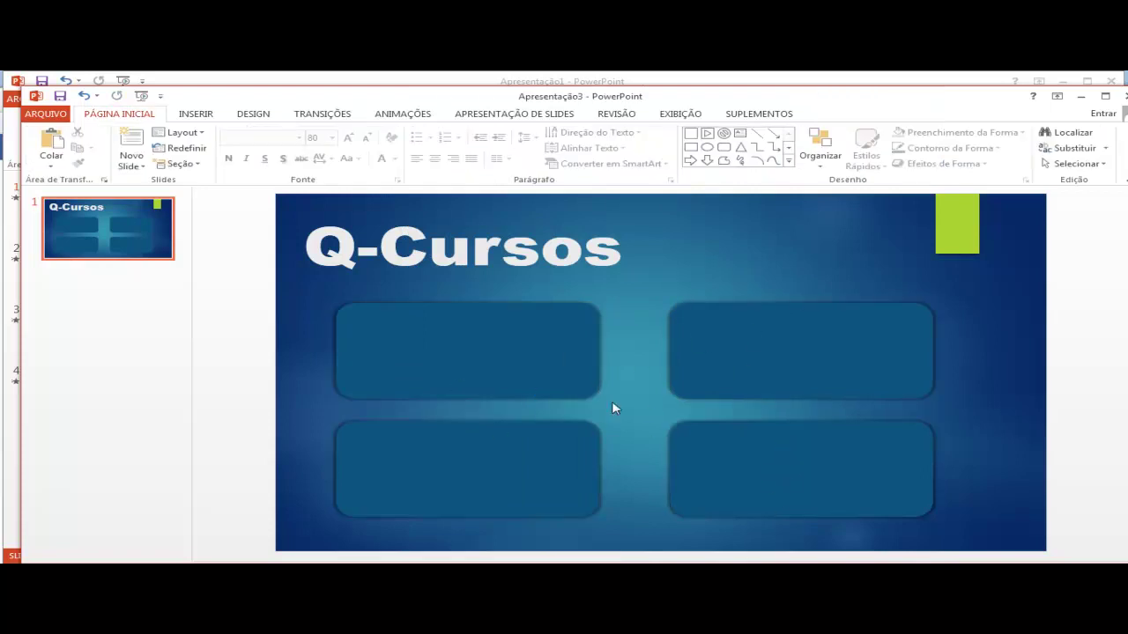
Add a 'Programação WEB' text box in the upper-left box, narrowed to wrap onto two lines.
{"action": "left_click", "coordinate": [533, 355]}
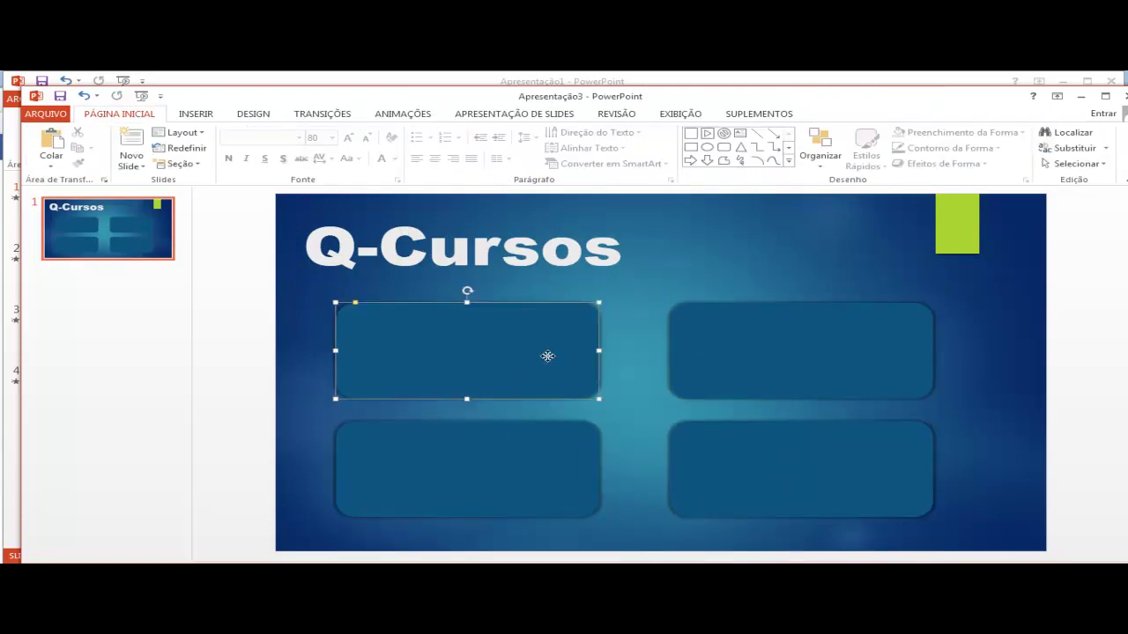
{"action": "left_click", "coordinate": [687, 381]}
{"action": "left_click", "coordinate": [722, 485]}
{"action": "left_click", "coordinate": [528, 472]}
{"action": "left_click", "coordinate": [493, 340]}
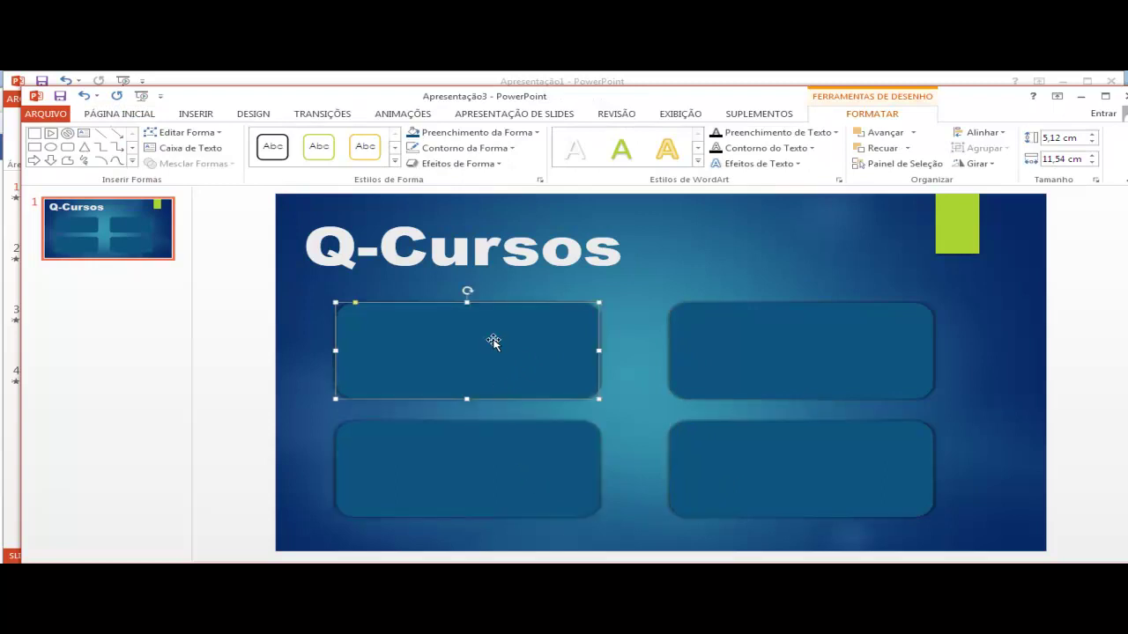
{"action": "left_click", "coordinate": [195, 117]}
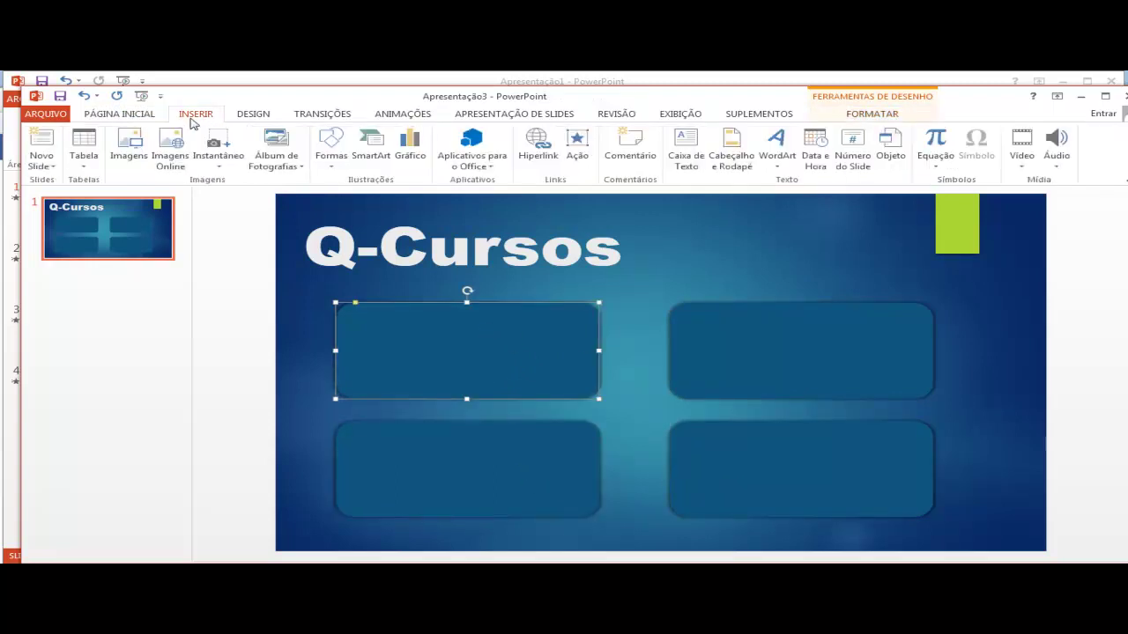
{"action": "left_click", "coordinate": [687, 154]}
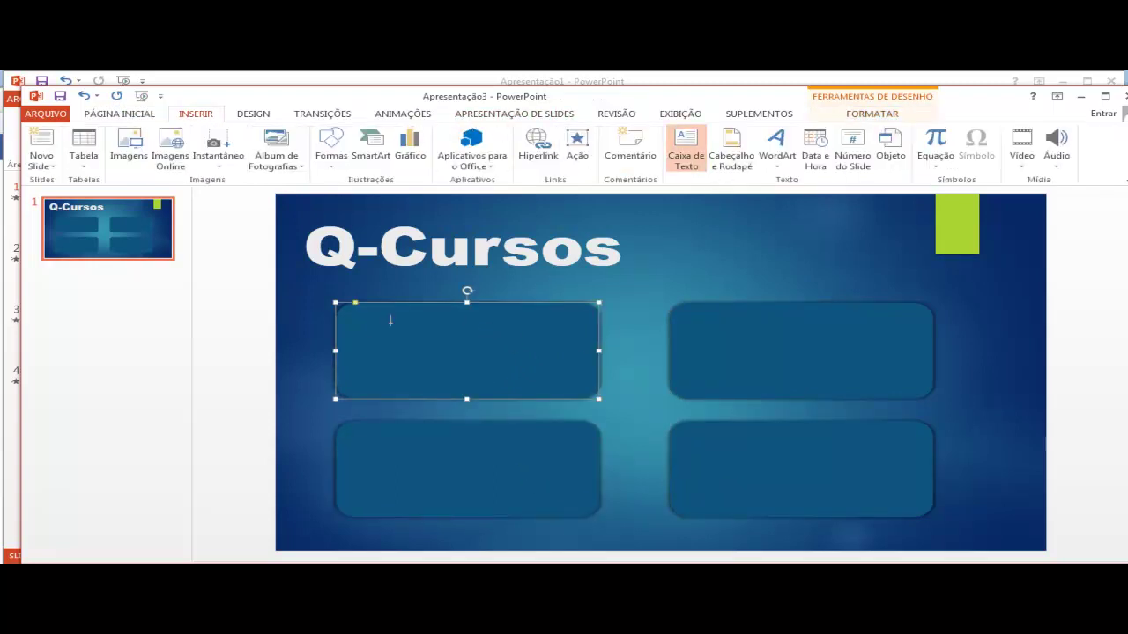
{"action": "left_click_drag", "start_coordinate": [354, 329], "coordinate": [576, 377]}
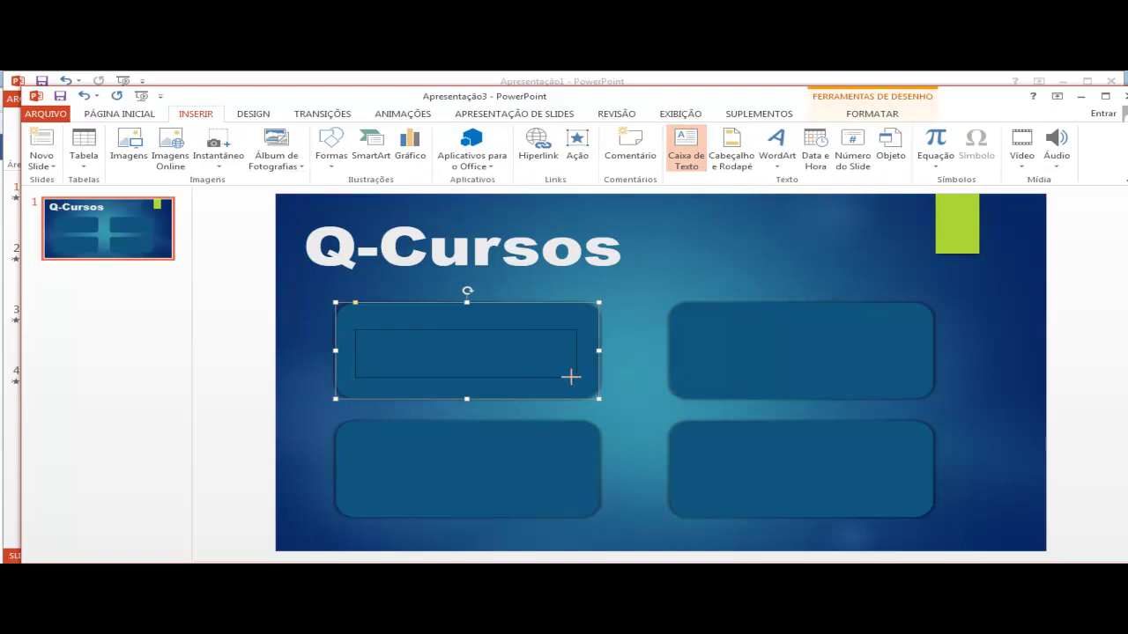
{"action": "type", "text": "Programação WEB"}
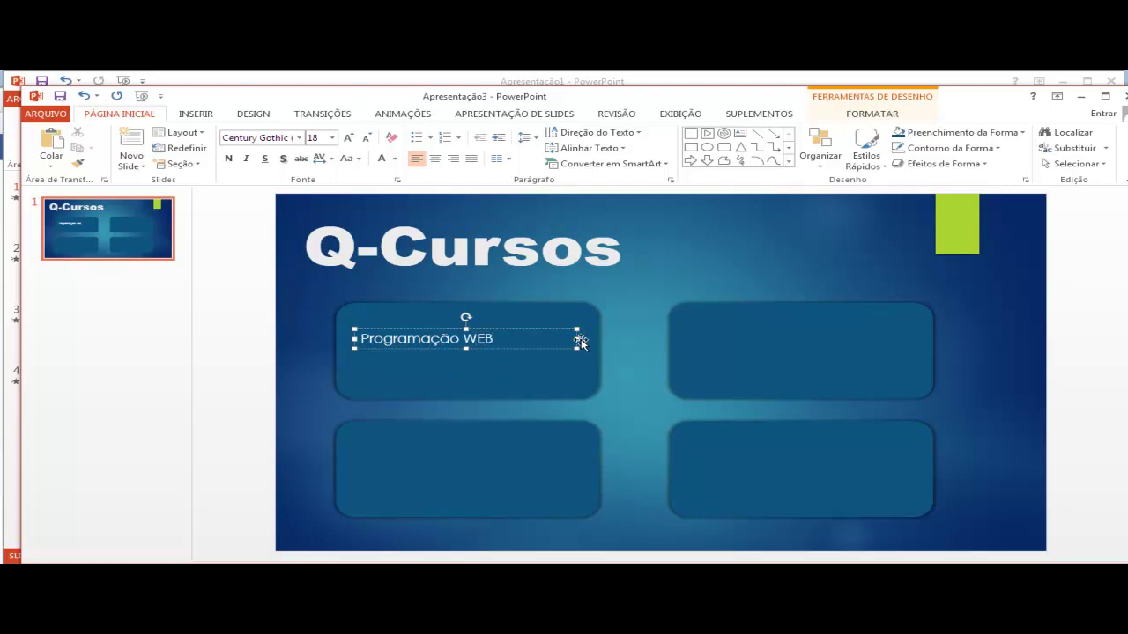
{"action": "left_click_drag", "start_coordinate": [576, 338], "coordinate": [496, 345]}
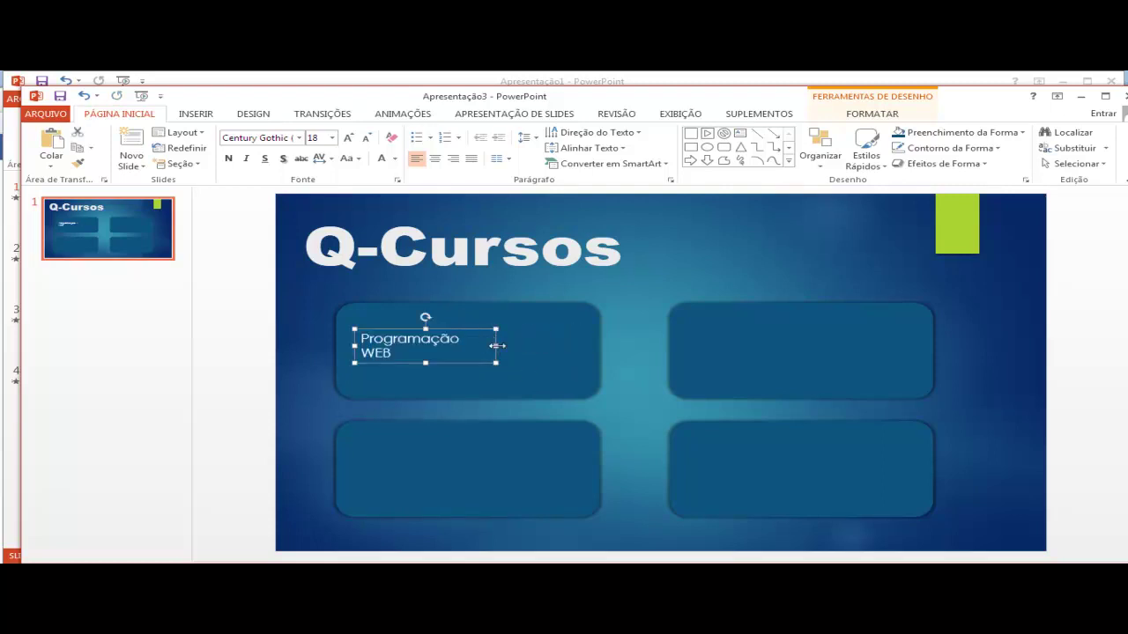
{"action": "left_click_drag", "start_coordinate": [457, 330], "coordinate": [446, 311]}
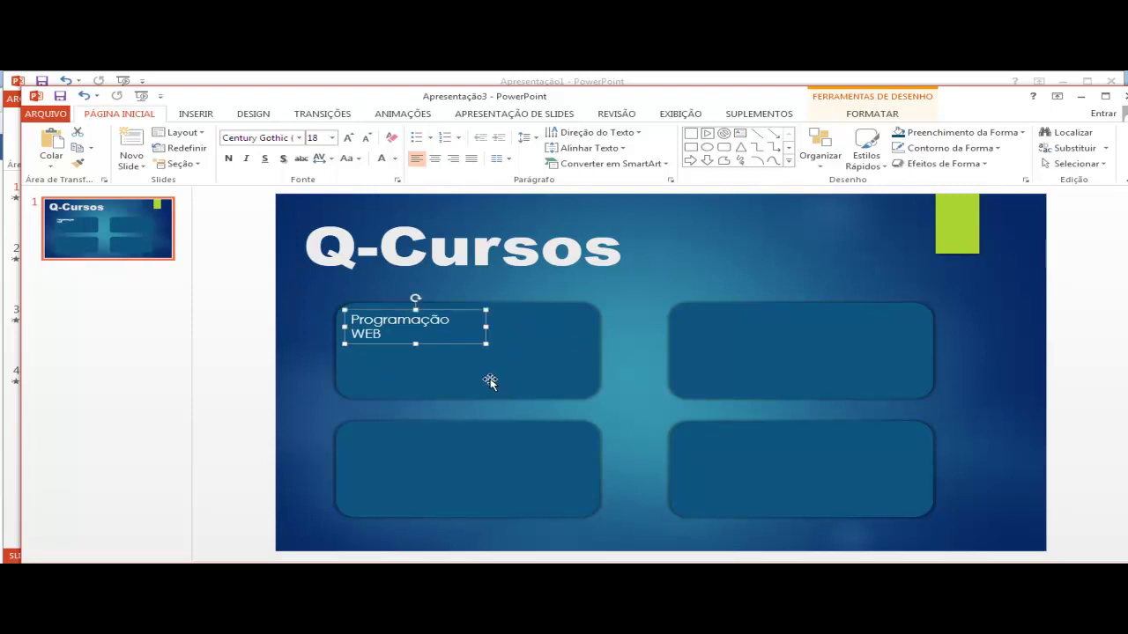
Copy the heading into the lower-left, upper-right and lower-right boxes, aligned with its neighbours.
{"action": "left_click_drag", "start_coordinate": [469, 343], "coordinate": [448, 462], "text": "ctrl"}
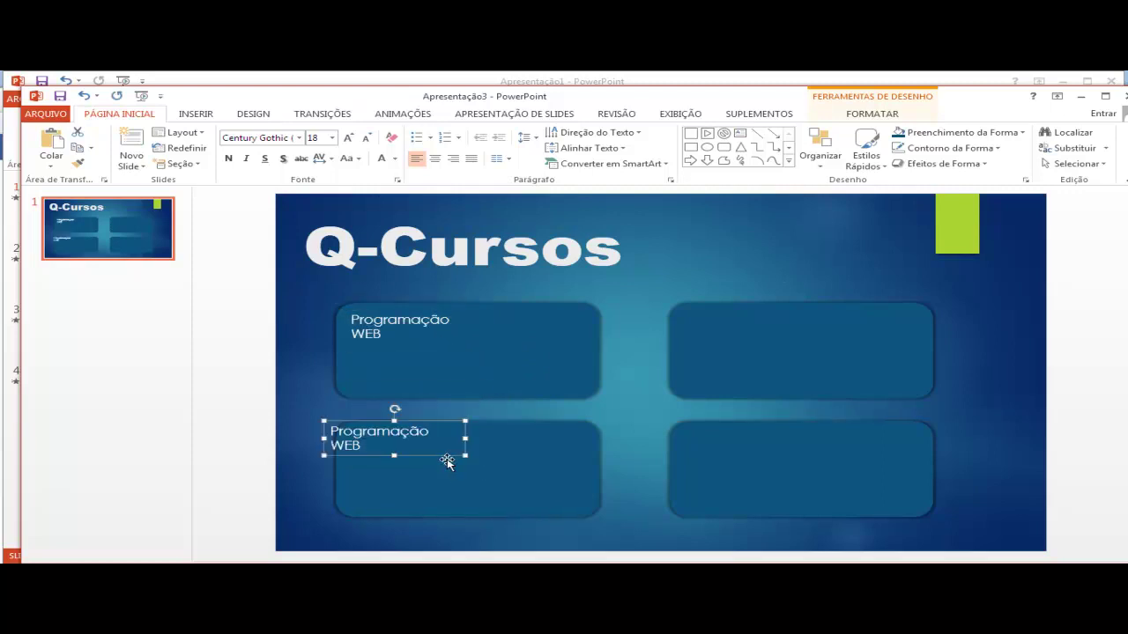
{"action": "left_click", "coordinate": [451, 465]}
{"action": "mouse_move", "coordinate": [432, 452]}
{"action": "left_mouse_down"}
{"action": "mouse_move", "coordinate": [451, 464]}
{"action": "mouse_move", "coordinate": [790, 346]}
{"action": "left_mouse_up"}
{"action": "key", "text": "ctrl+v"}
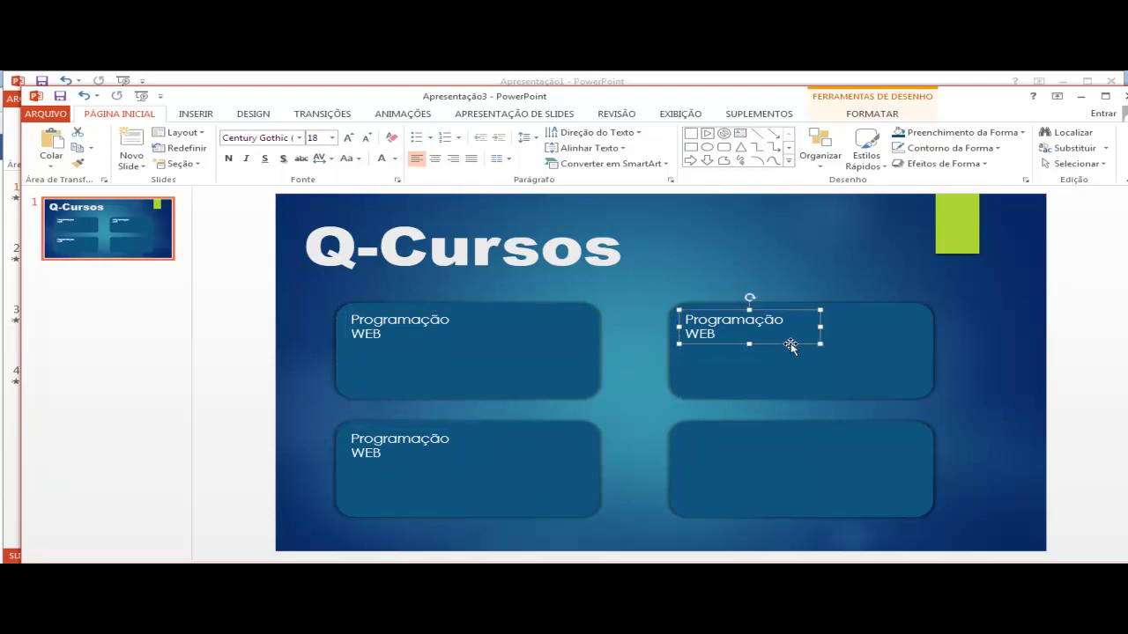
{"action": "key", "text": "ctrl+v"}
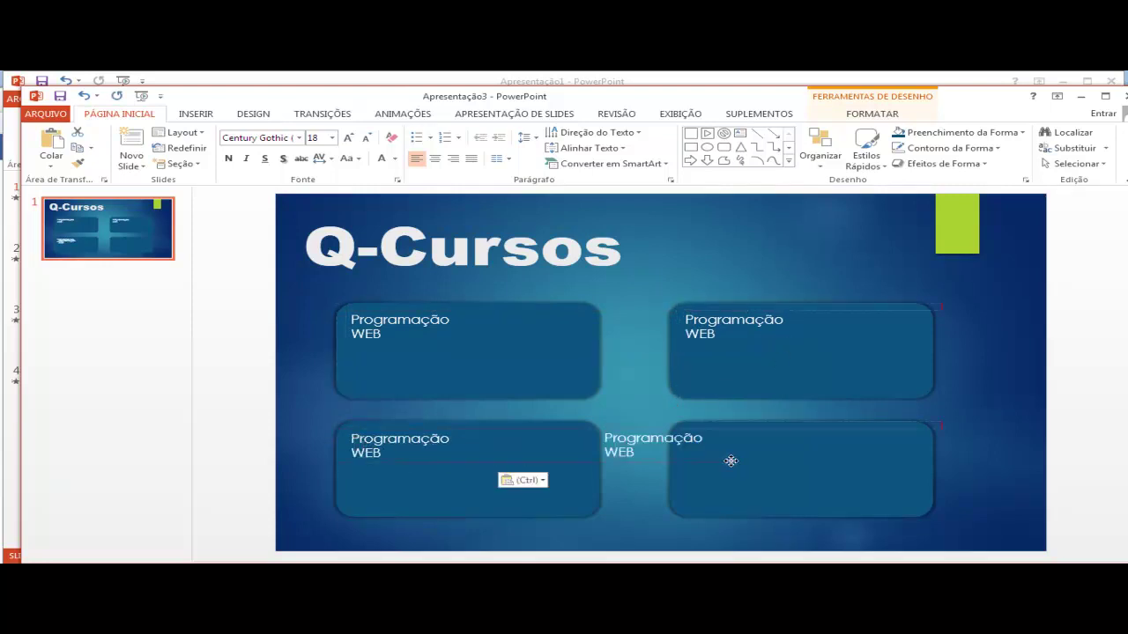
{"action": "left_click_drag", "start_coordinate": [461, 475], "coordinate": [783, 468]}
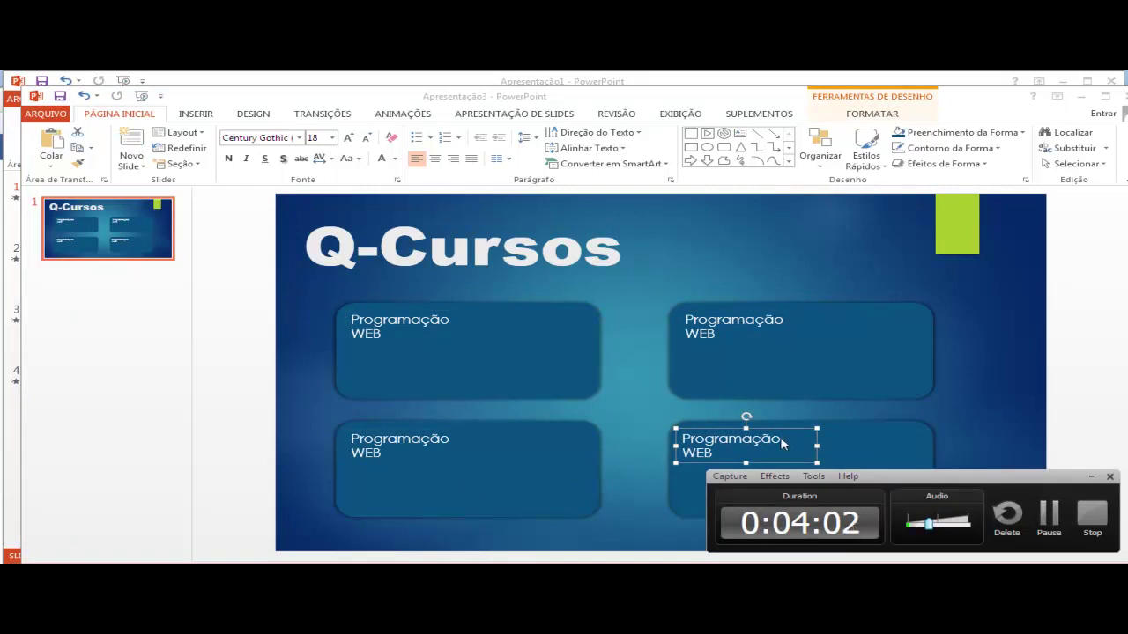
{"action": "left_click_drag", "start_coordinate": [783, 443], "coordinate": [791, 429]}
Check the Jogos, Design Gráfico, WEB and Desktop headings and images by selecting each.
{"action": "left_click", "coordinate": [1048, 523]}
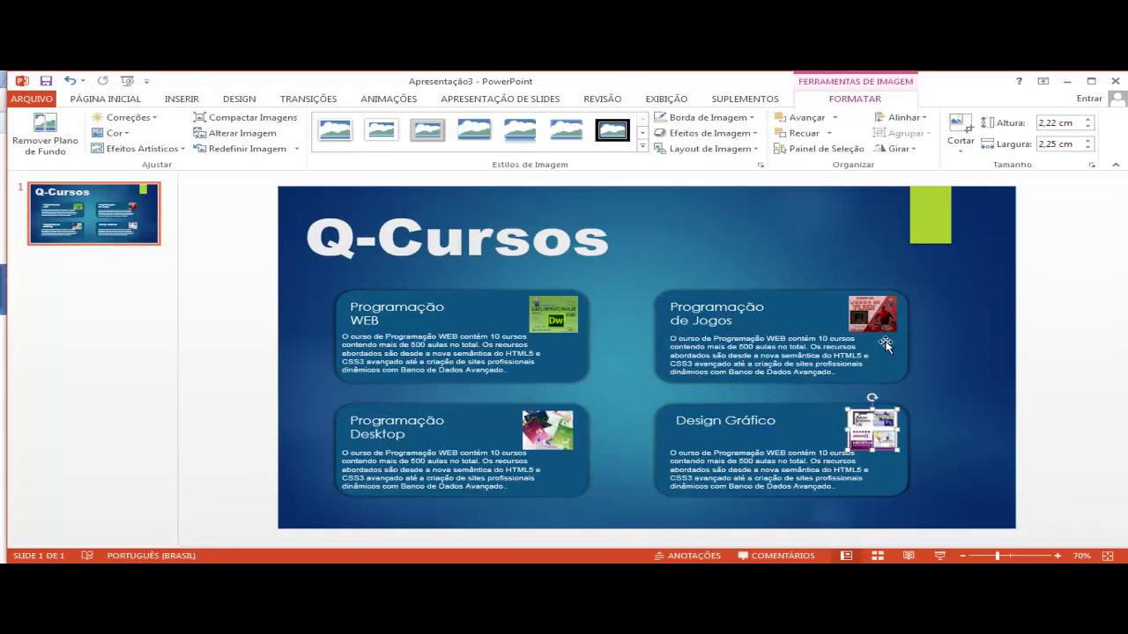
{"action": "left_click", "coordinate": [851, 321]}
{"action": "left_click", "coordinate": [772, 325]}
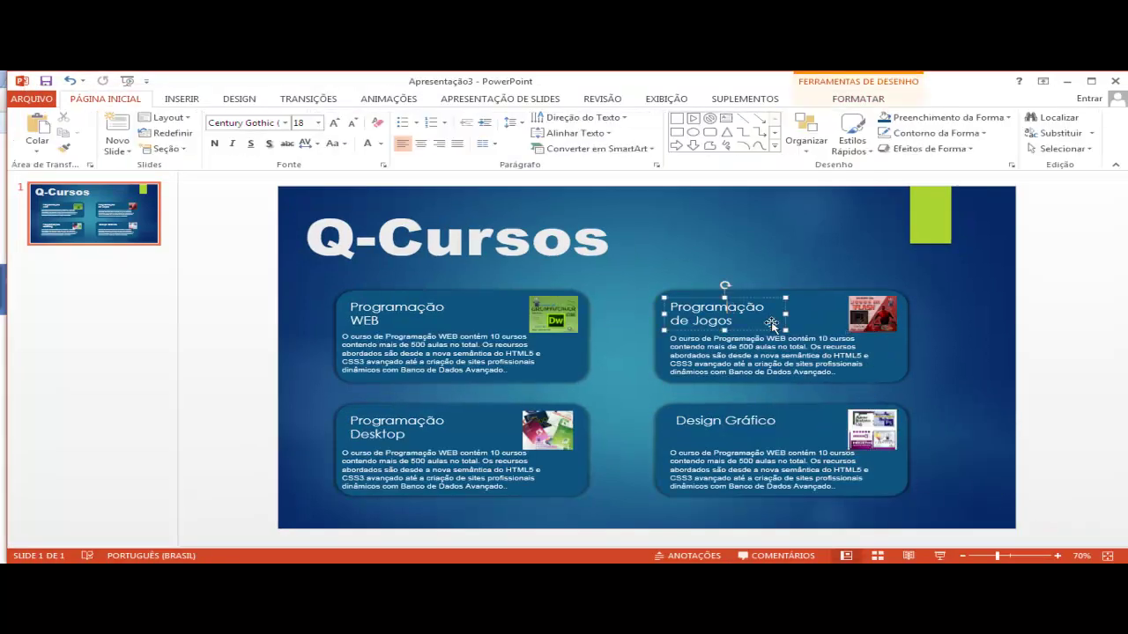
{"action": "left_click", "coordinate": [753, 423]}
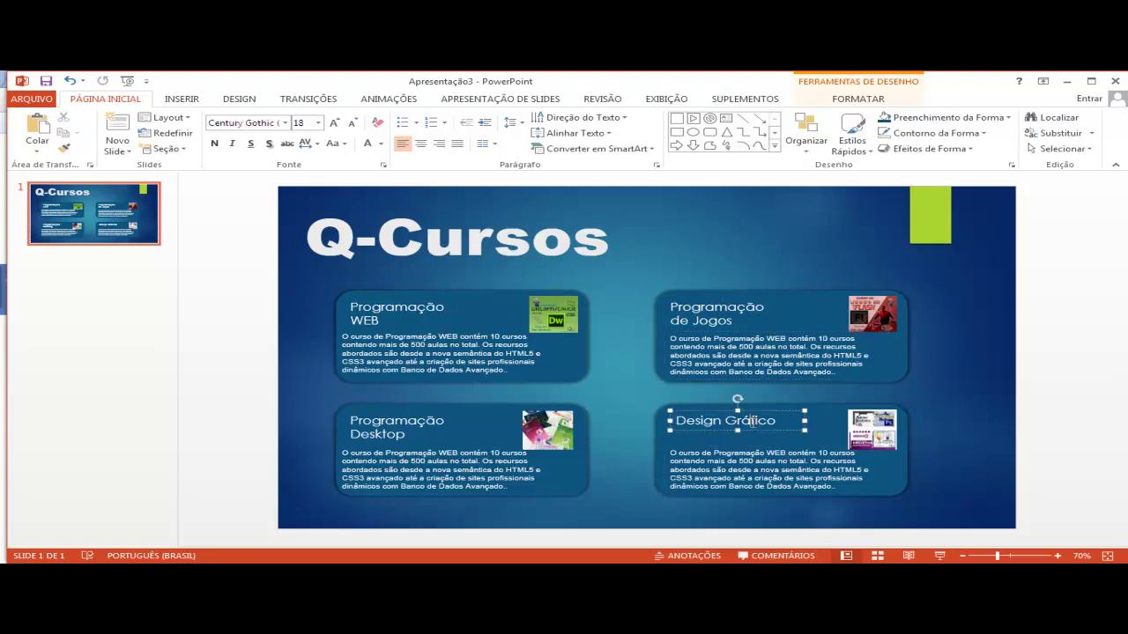
{"action": "left_click", "coordinate": [852, 426]}
{"action": "left_click", "coordinate": [875, 330]}
{"action": "left_click", "coordinate": [562, 310]}
{"action": "left_click", "coordinate": [551, 425]}
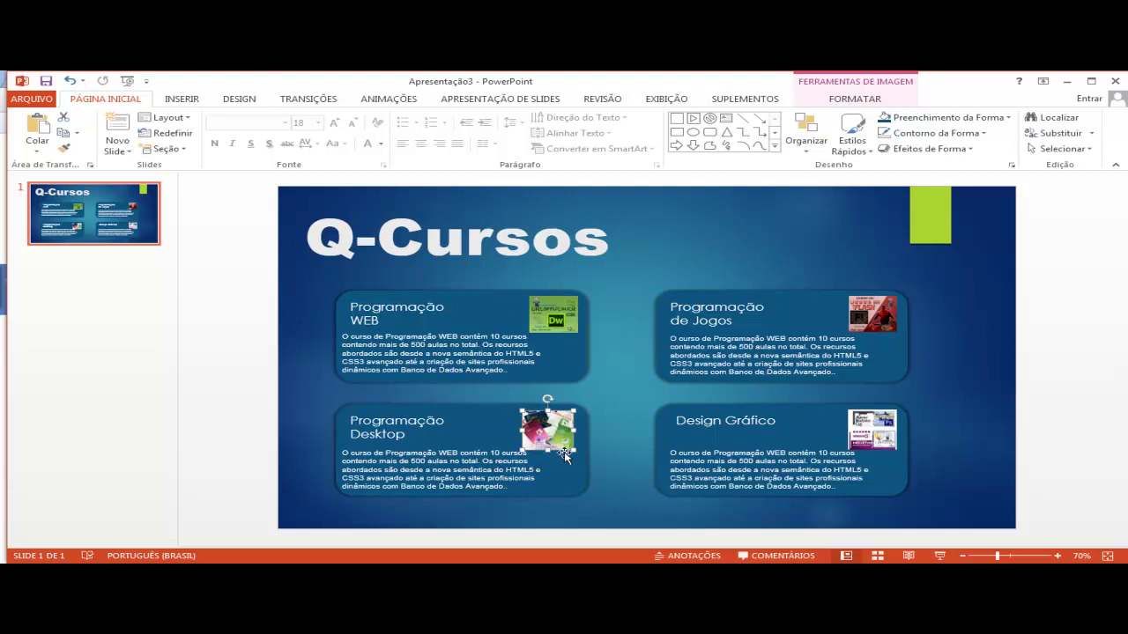
Enlarge the Dw image in the Programação WEB box.
{"action": "left_click", "coordinate": [540, 349]}
{"action": "triple_click", "coordinate": [525, 352]}
{"action": "left_click", "coordinate": [524, 353]}
{"action": "left_click", "coordinate": [541, 324]}
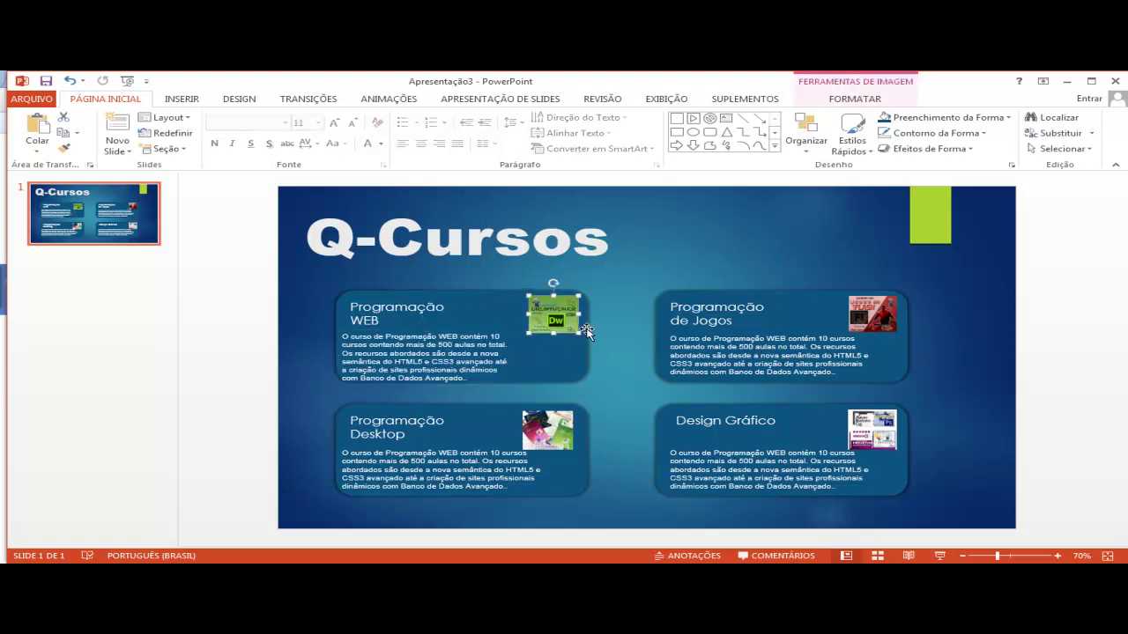
{"action": "mouse_move", "coordinate": [530, 332]}
{"action": "left_mouse_down"}
{"action": "mouse_move", "coordinate": [510, 346]}
{"action": "mouse_move", "coordinate": [551, 355]}
{"action": "left_mouse_up"}
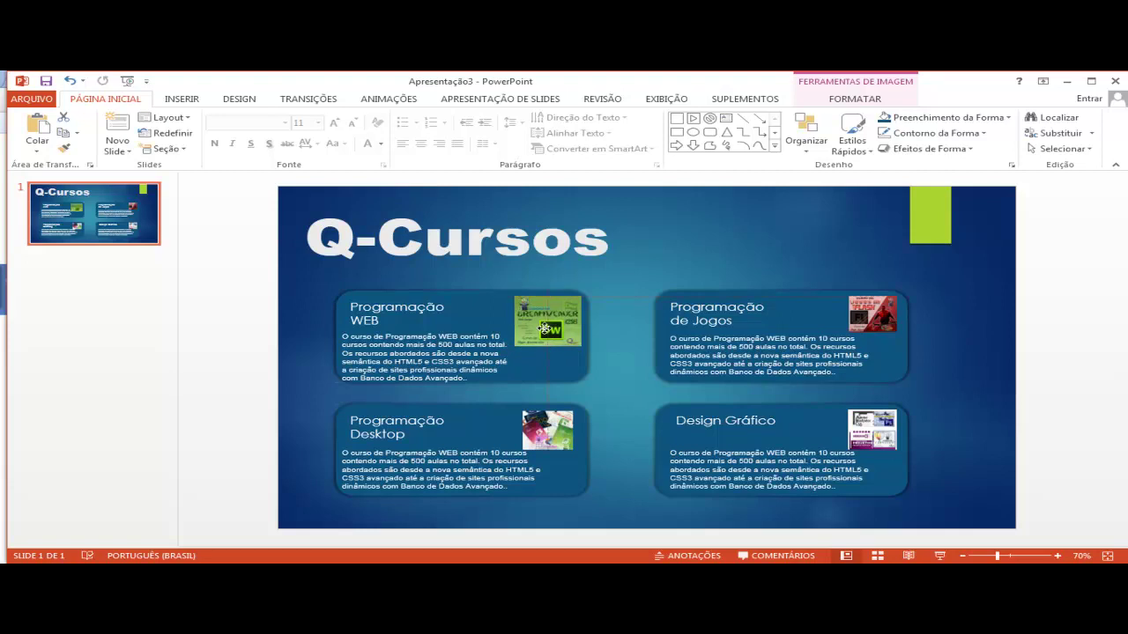
Narrow the Desktop description, delete its text after CSS3, and enlarge the Desktop image.
{"action": "left_click", "coordinate": [549, 471]}
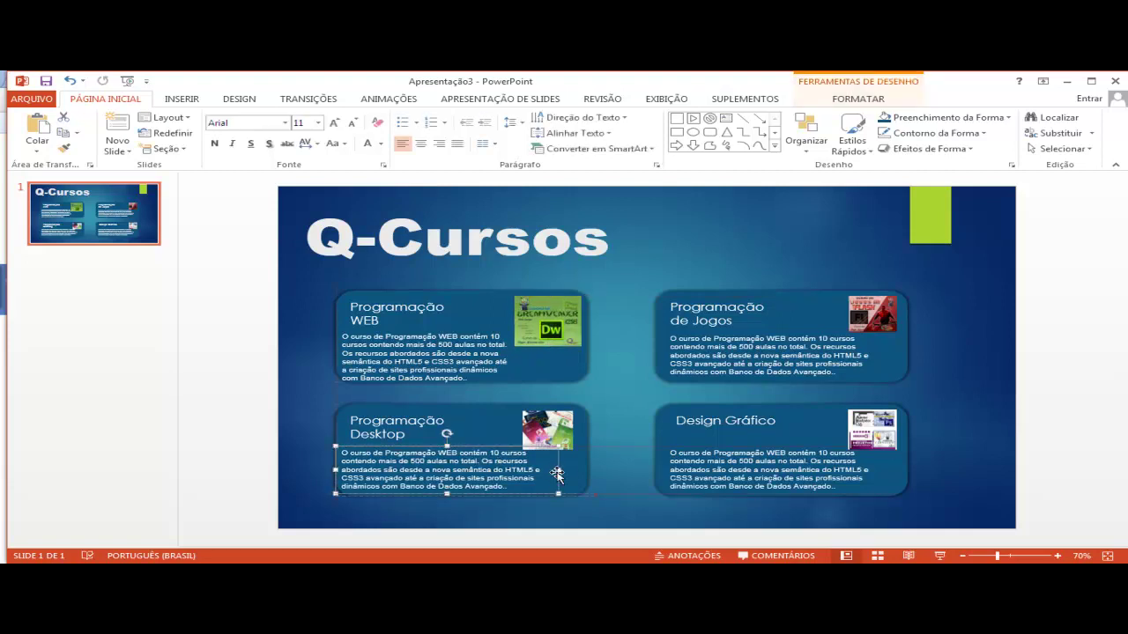
{"action": "left_click_drag", "start_coordinate": [558, 469], "coordinate": [512, 467]}
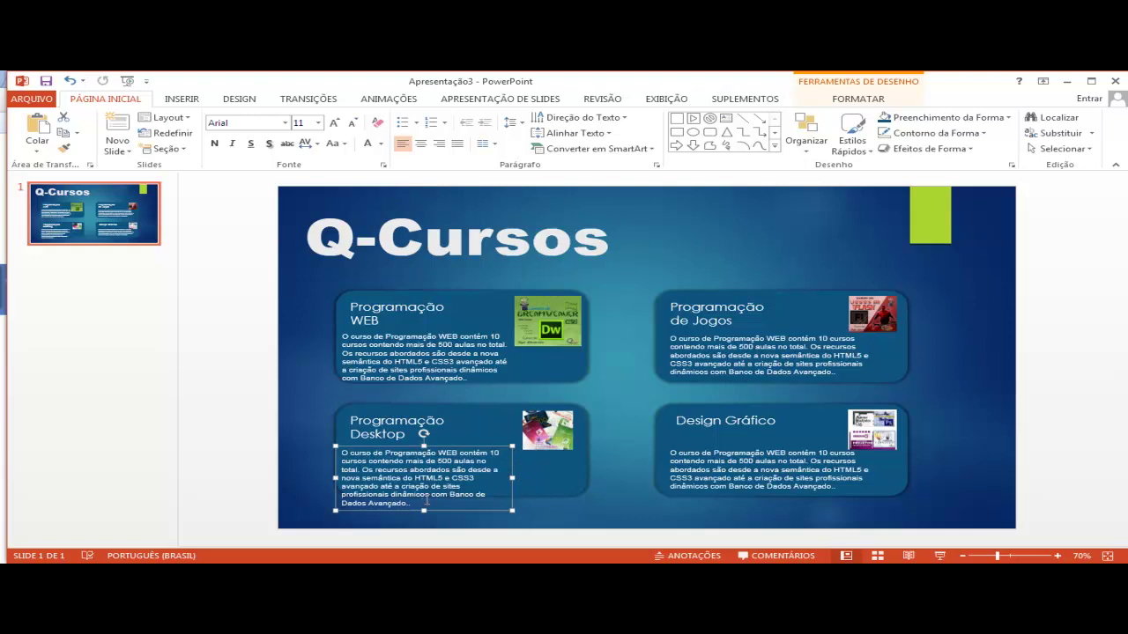
{"action": "left_click_drag", "start_coordinate": [412, 504], "coordinate": [475, 479]}
{"action": "key", "text": "Delete"}
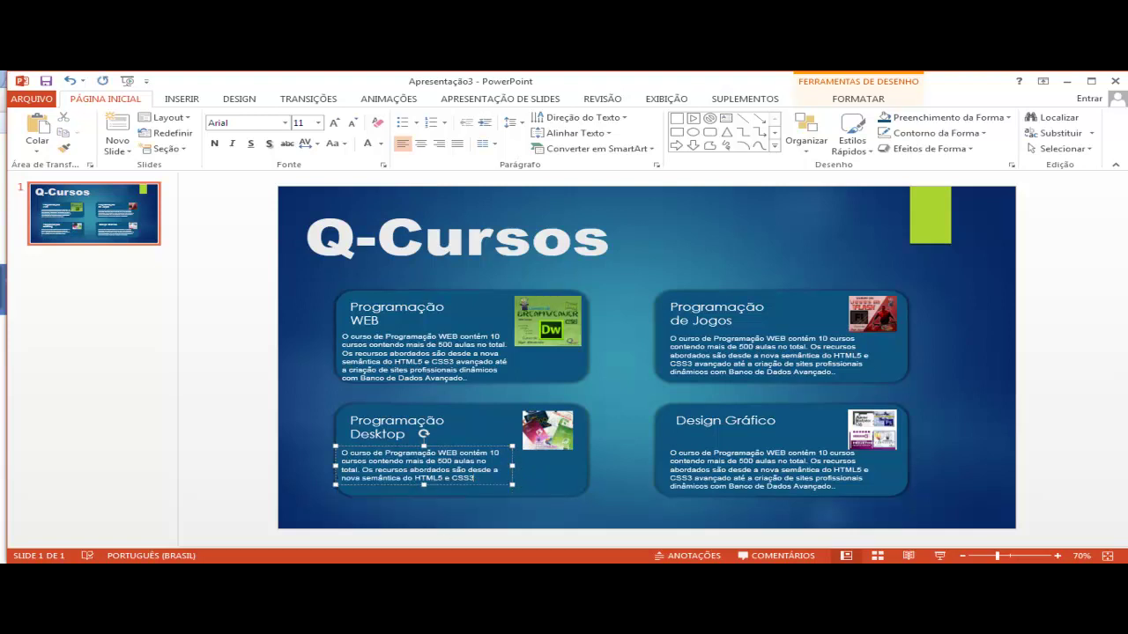
{"action": "left_click", "coordinate": [448, 371]}
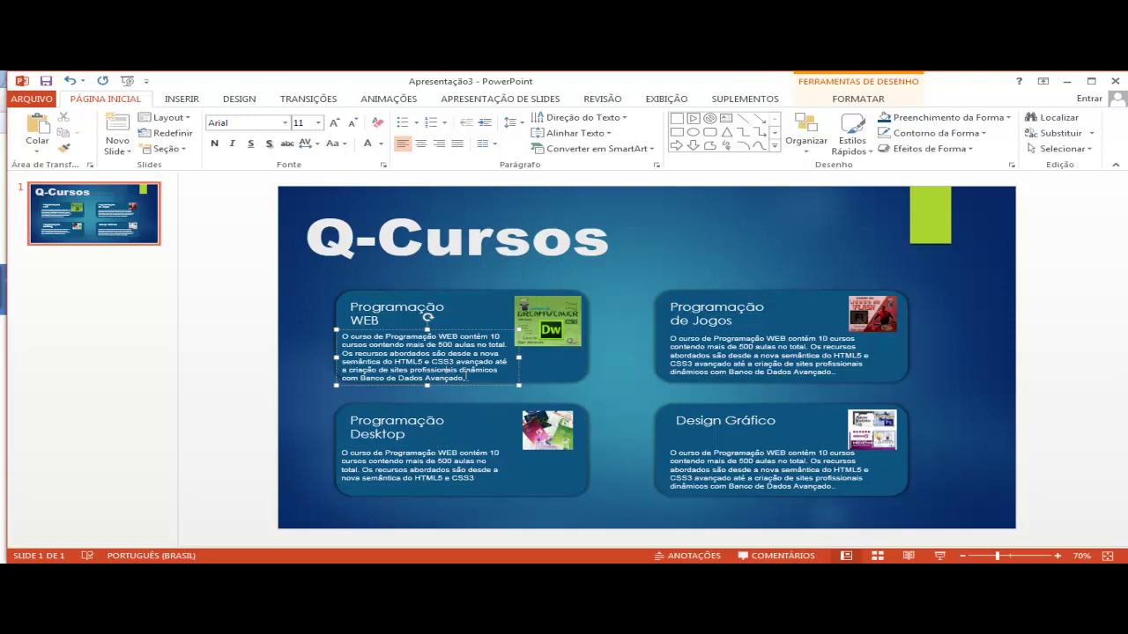
{"action": "left_click", "coordinate": [526, 432]}
{"action": "mouse_move", "coordinate": [522, 449]}
{"action": "left_mouse_down"}
{"action": "mouse_move", "coordinate": [504, 464]}
{"action": "mouse_move", "coordinate": [530, 445]}
{"action": "left_mouse_up"}
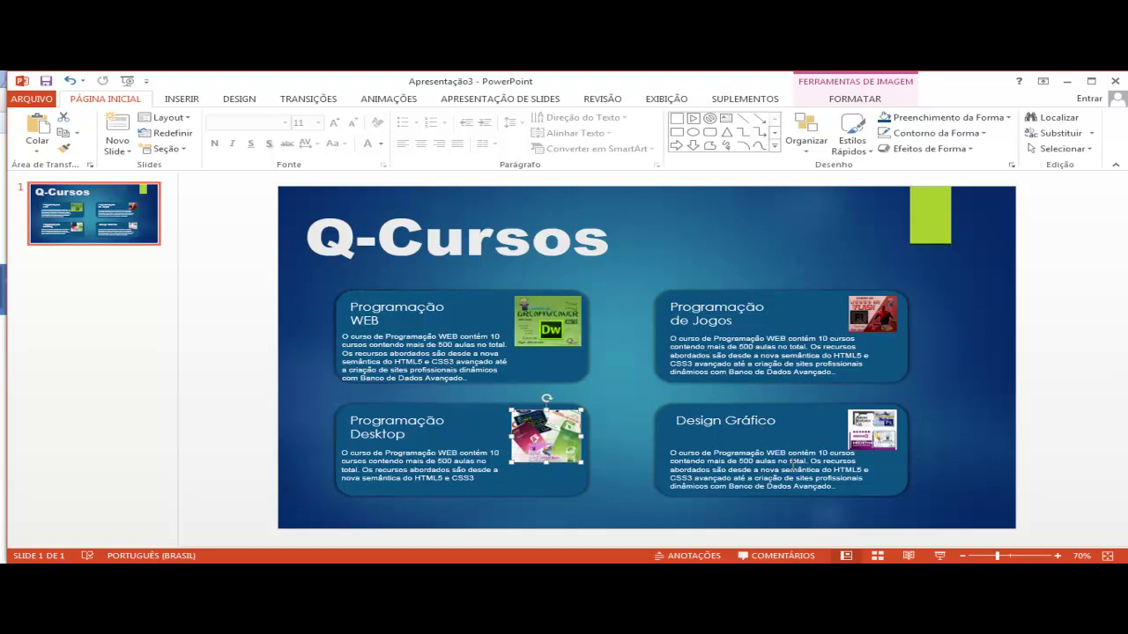
Drag the Design Gráfico description's right edge inward so it wraps beside the image.
{"action": "left_click", "coordinate": [793, 464]}
{"action": "mouse_move", "coordinate": [842, 487]}
{"action": "left_mouse_down"}
{"action": "mouse_move", "coordinate": [656, 492]}
{"action": "mouse_move", "coordinate": [683, 490]}
{"action": "left_mouse_up"}
{"action": "left_click_drag", "start_coordinate": [887, 470], "coordinate": [849, 470]}
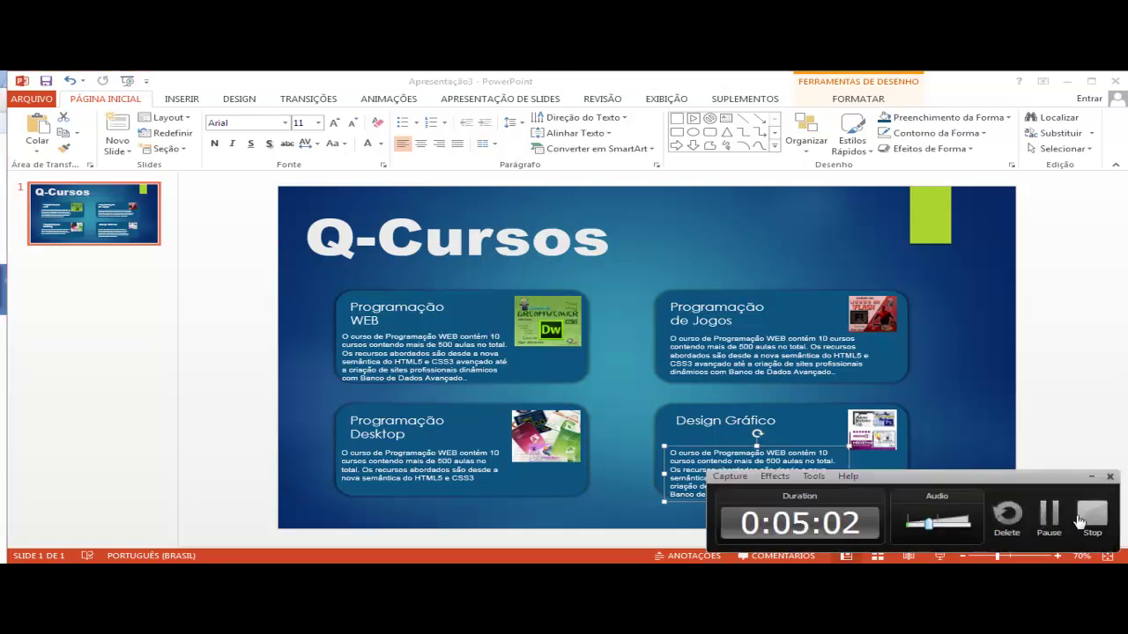
{"action": "left_click", "coordinate": [1091, 516]}
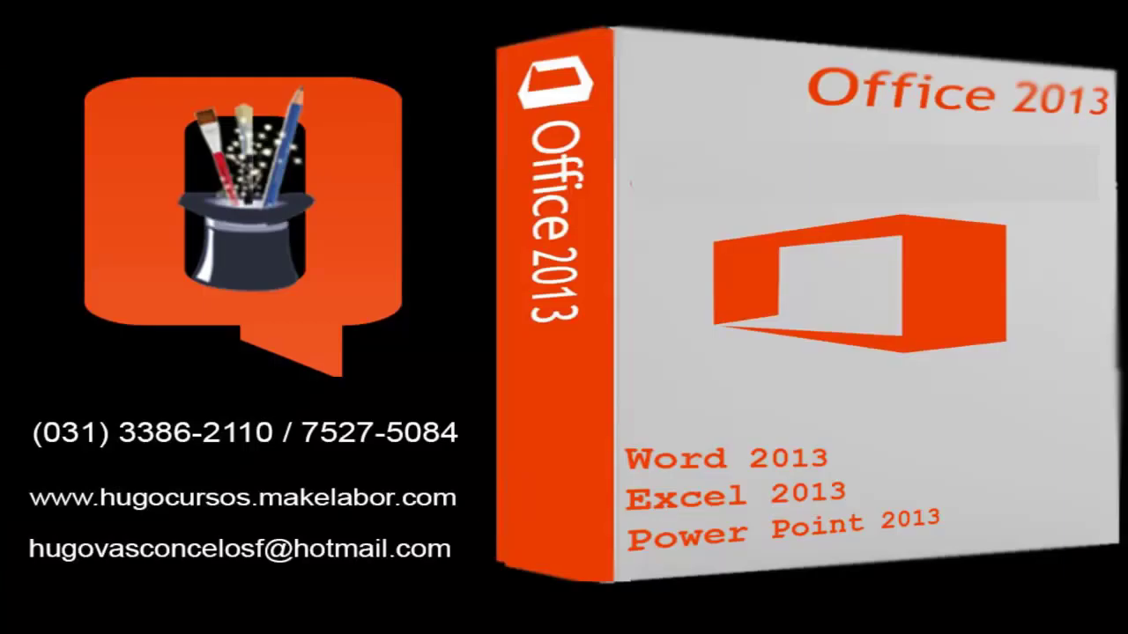